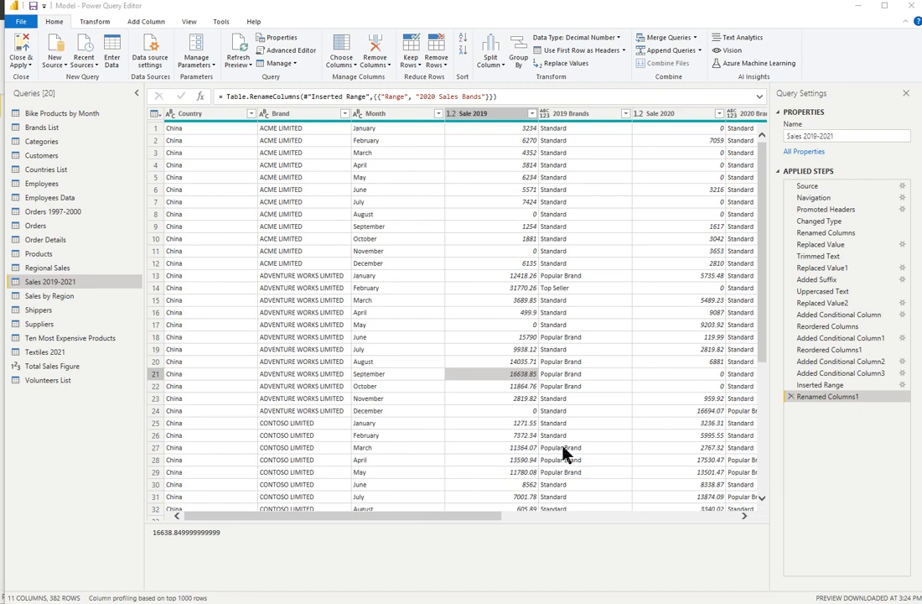
Step: Duplicate the Customers query and rename the copy as Customers Data
left_click(58, 159)
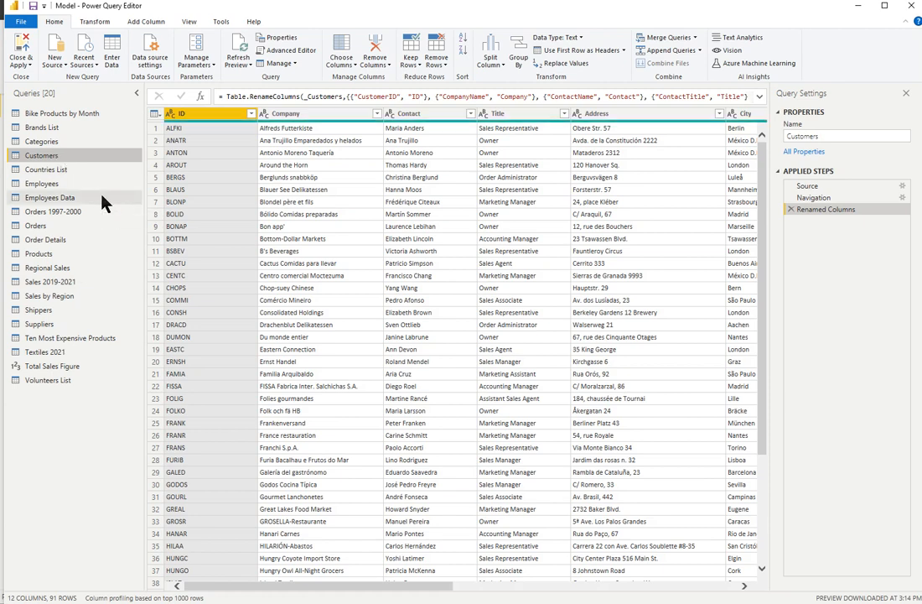
key("ctrl+v")
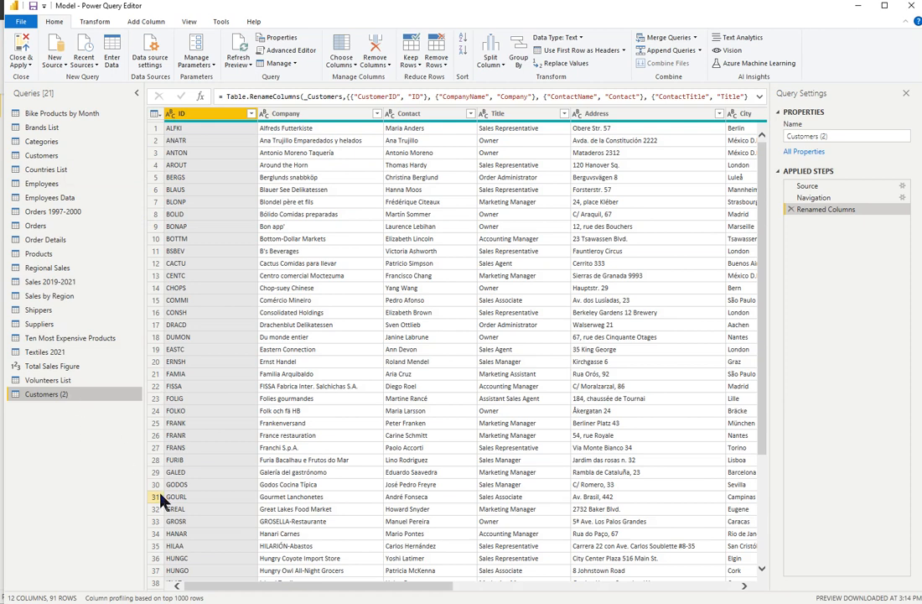
left_click(65, 395)
key("End")
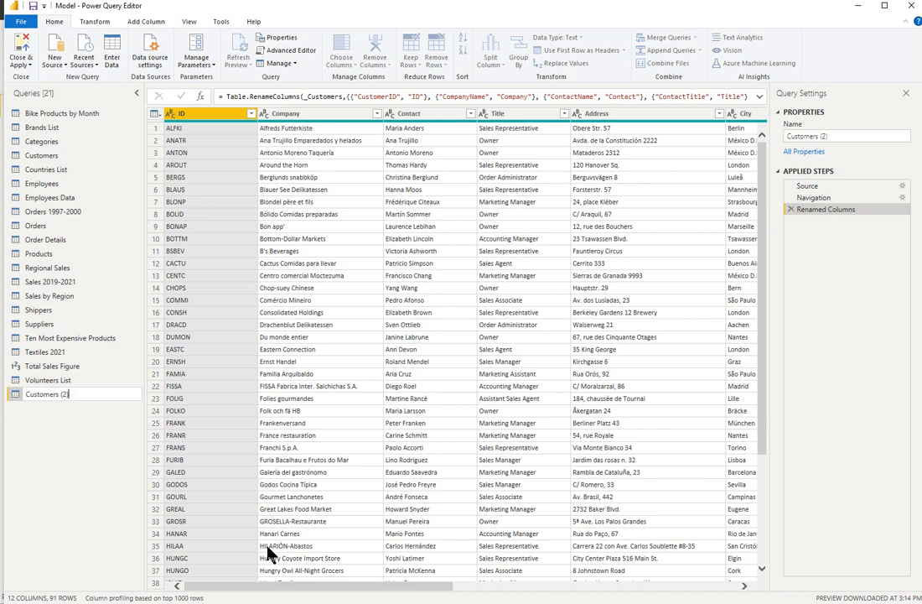
key("BackSpace")
key("BackSpace")
key("BackSpace")
type("Data")
key("Return")
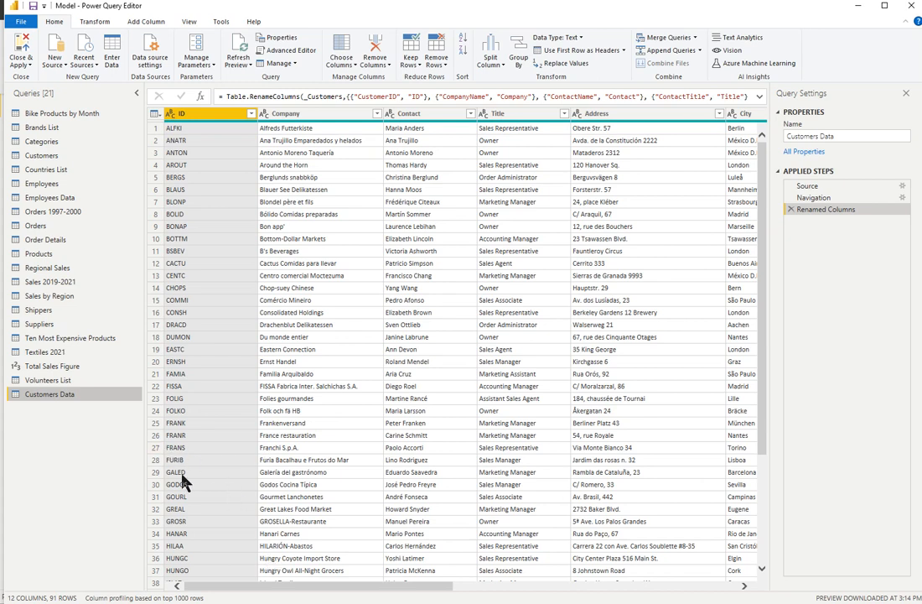
Step: Duplicate the Suppliers query and rename the copy as Suppliers Data
left_click(44, 323)
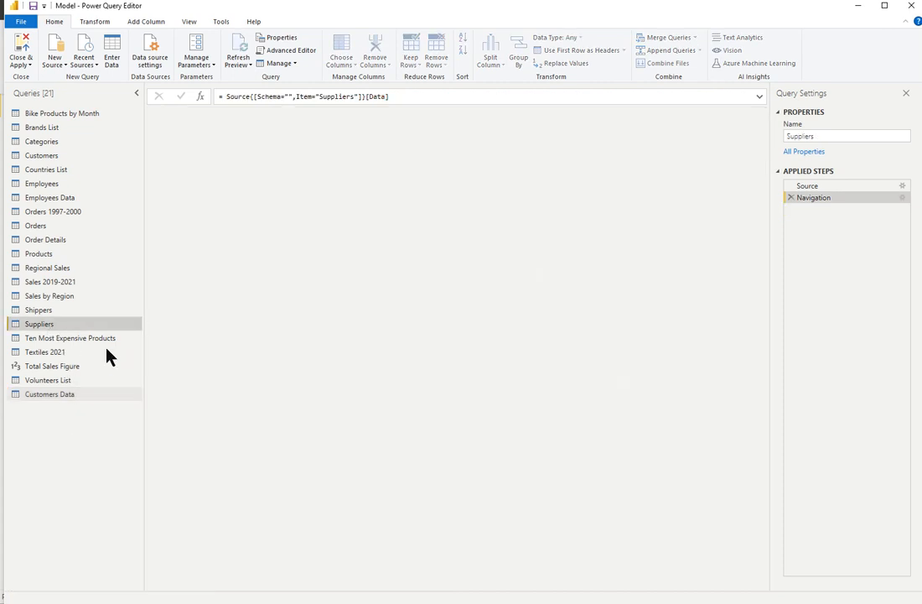
left_click(159, 360)
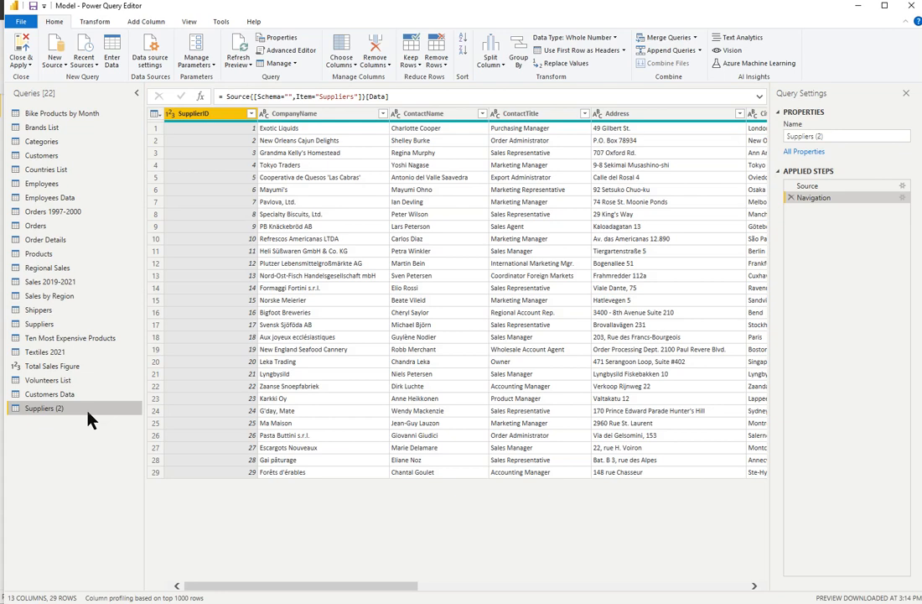
double_click(87, 409)
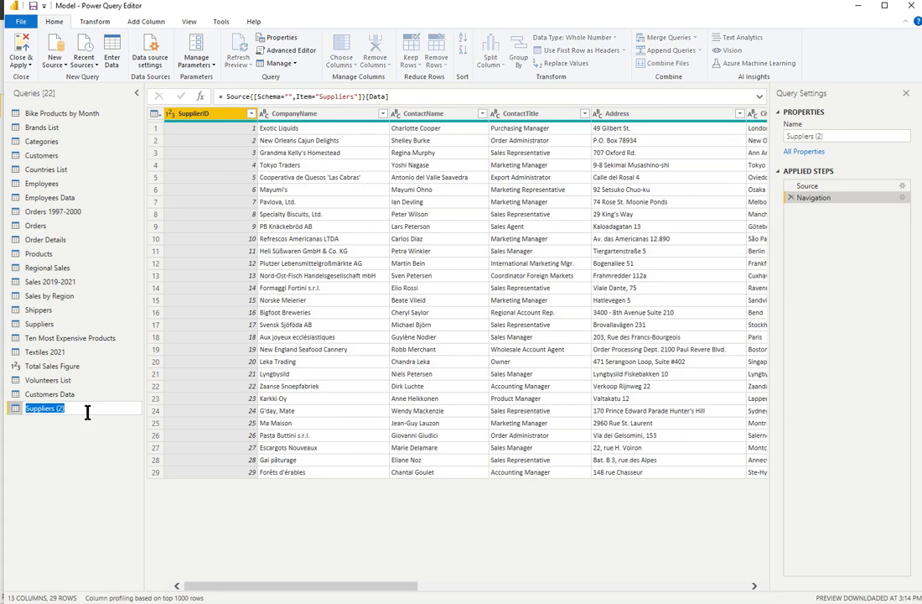
key("End")
key("BackSpace")
key("BackSpace")
key("BackSpace")
type("Data")
key("Return")
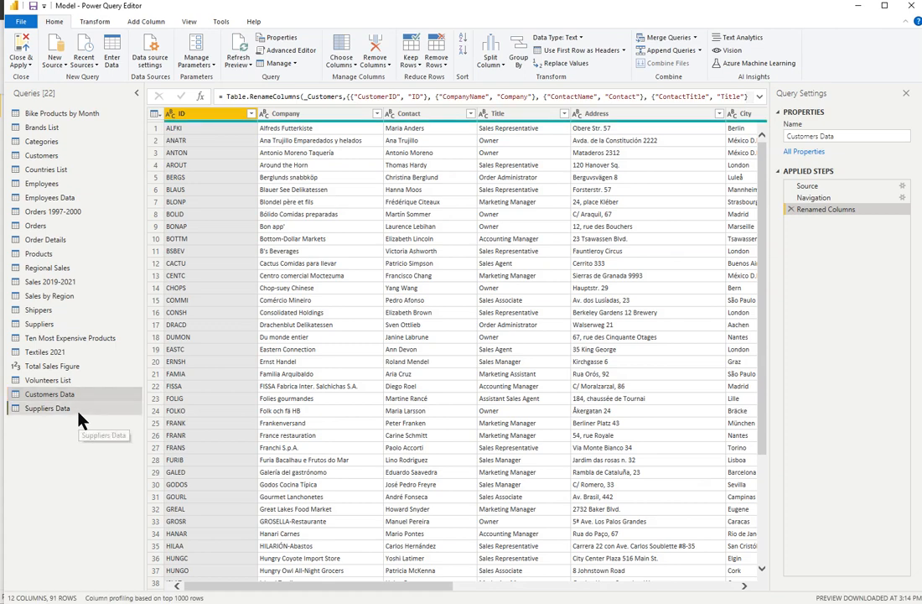
Step: In the Customers Data query, rename the Contact column as Name
left_click(82, 410)
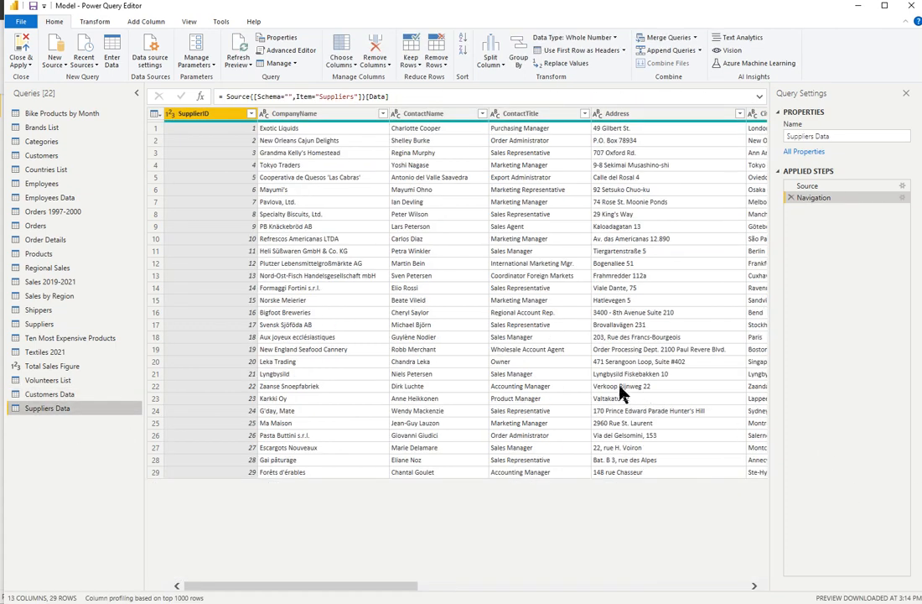
left_click(74, 394)
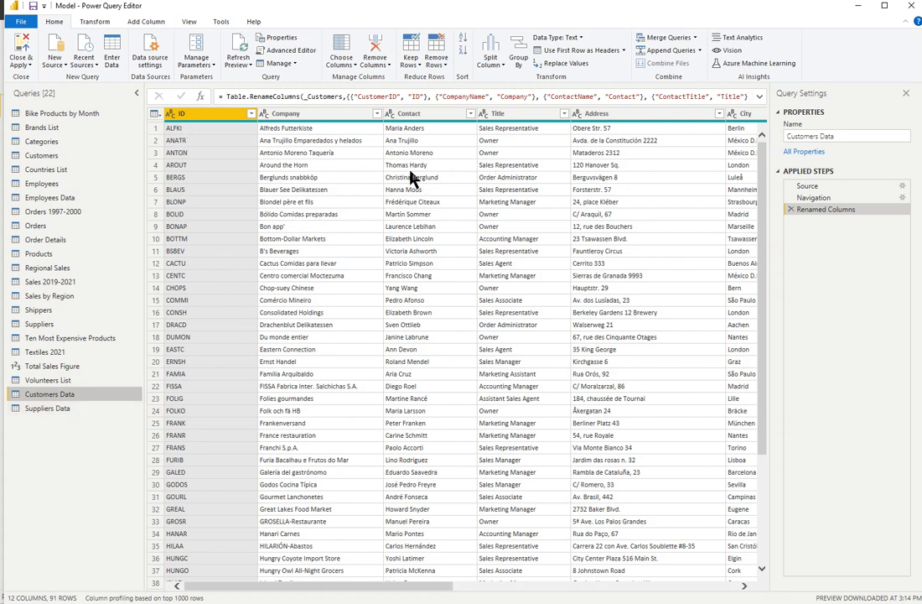
left_click(437, 117)
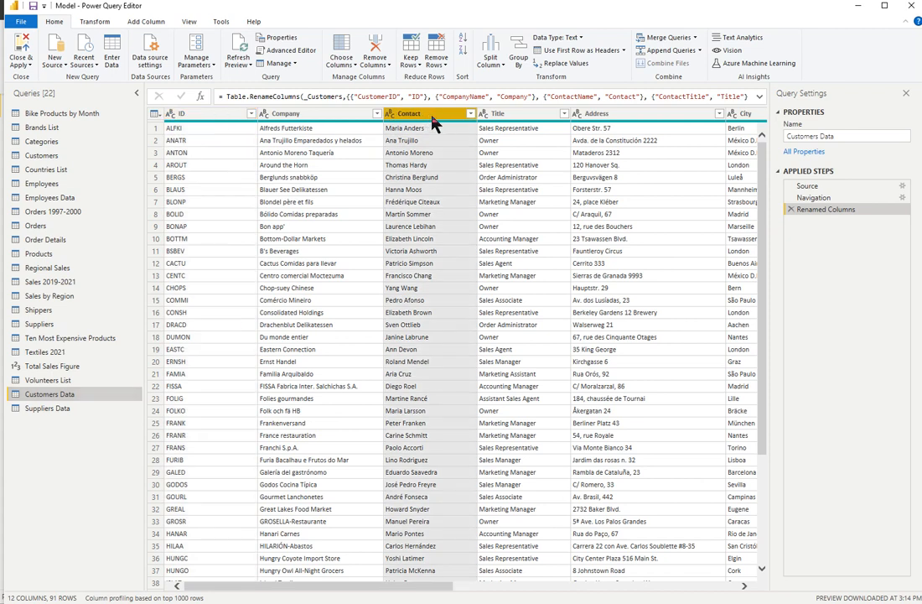
double_click(430, 117)
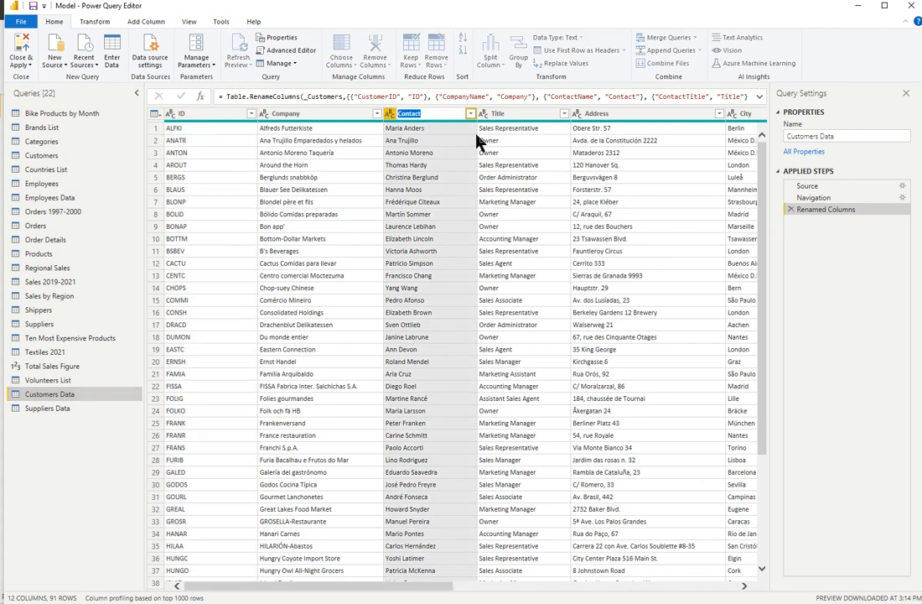
type("Name")
key("Return")
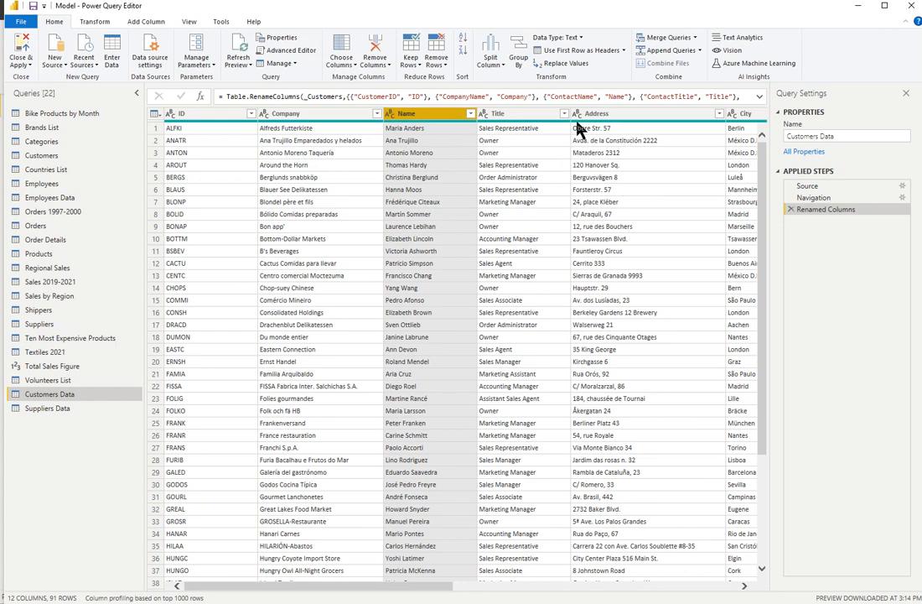
Step: Remove all columns from Title through Country from the Customers Data query
left_click(503, 114)
left_click(746, 586)
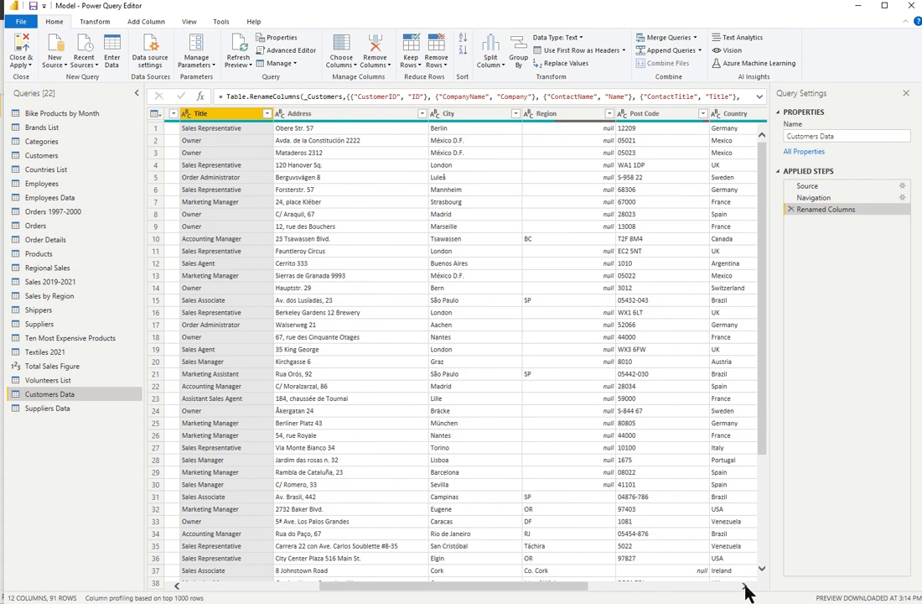
left_click(745, 587)
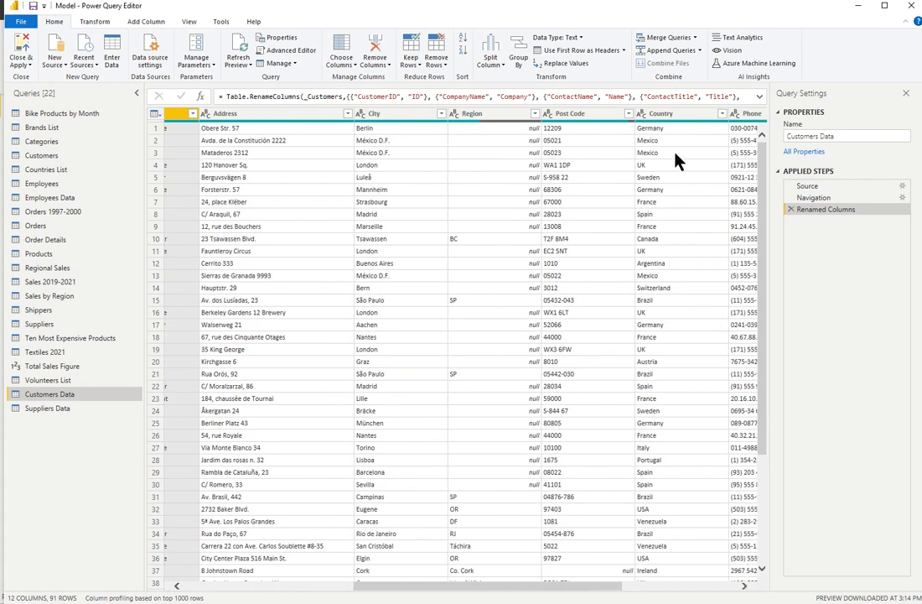
left_click(676, 114, "shift")
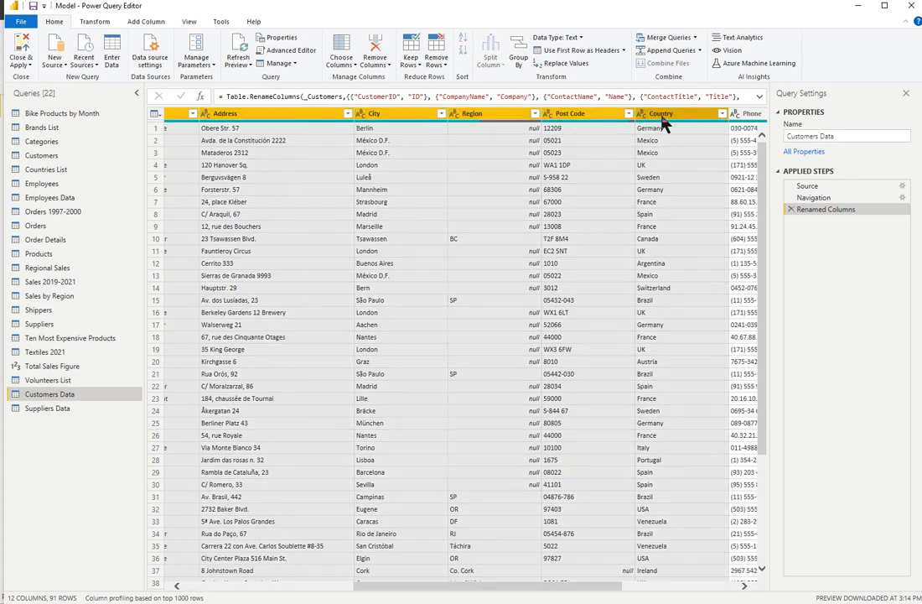
key("Delete")
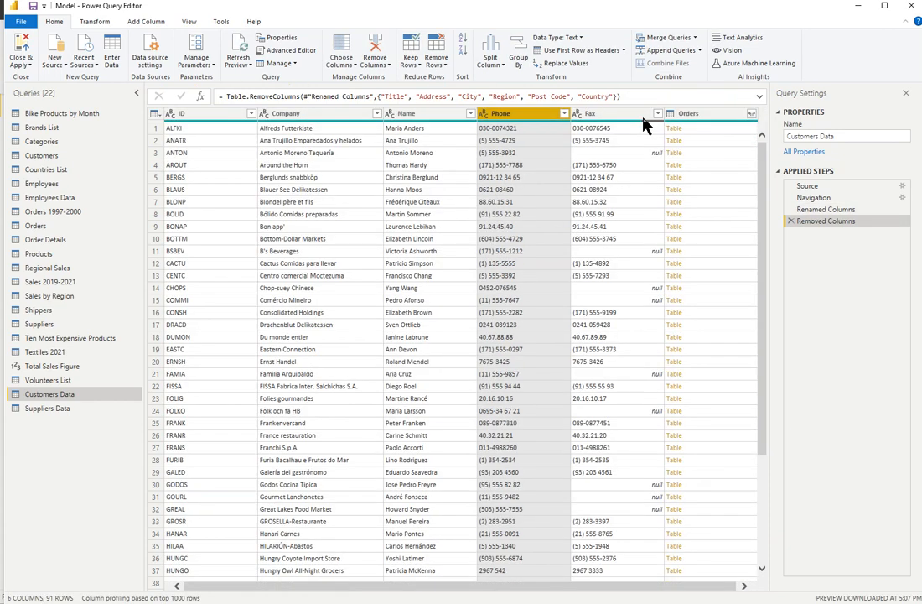
Step: Remove the Fax and Orders columns from the Customers Data query
key("Left")
key("Left")
key("Left")
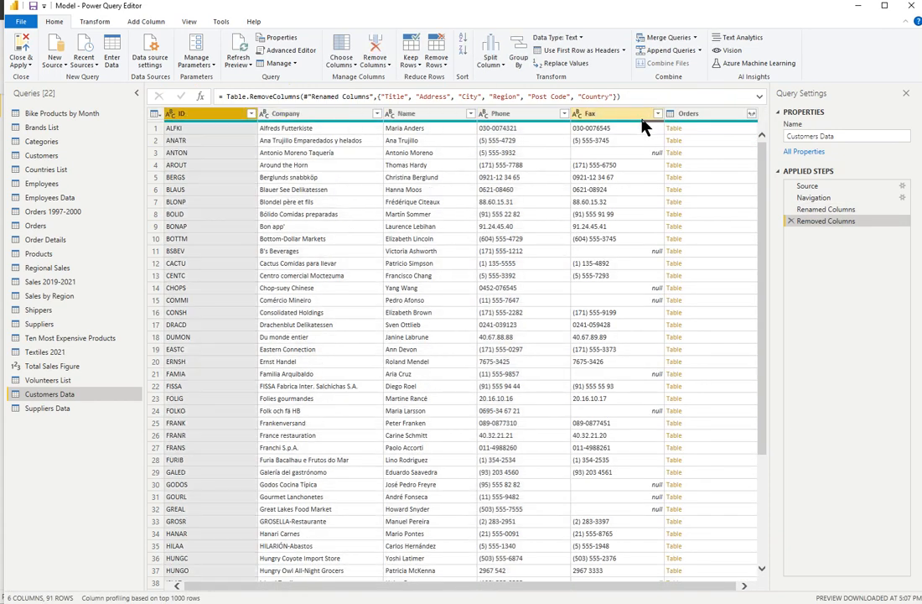
key("Right")
key("Right")
key("Right")
key("Right")
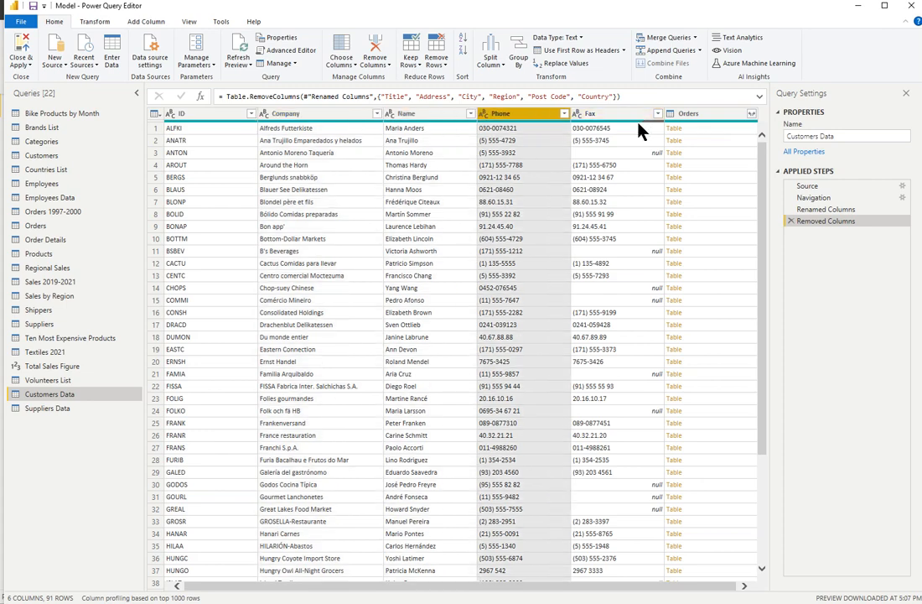
left_click(705, 116, "ctrl")
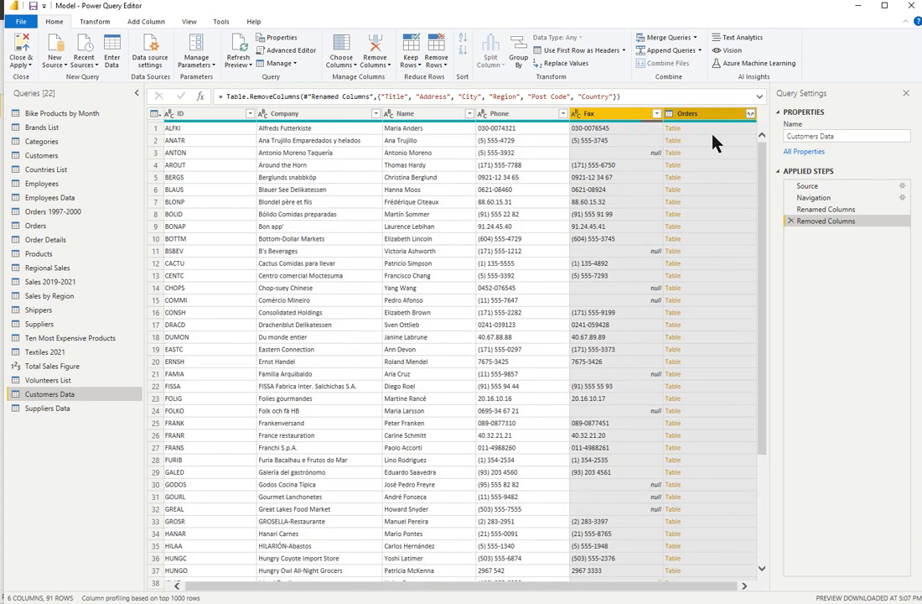
key("Delete")
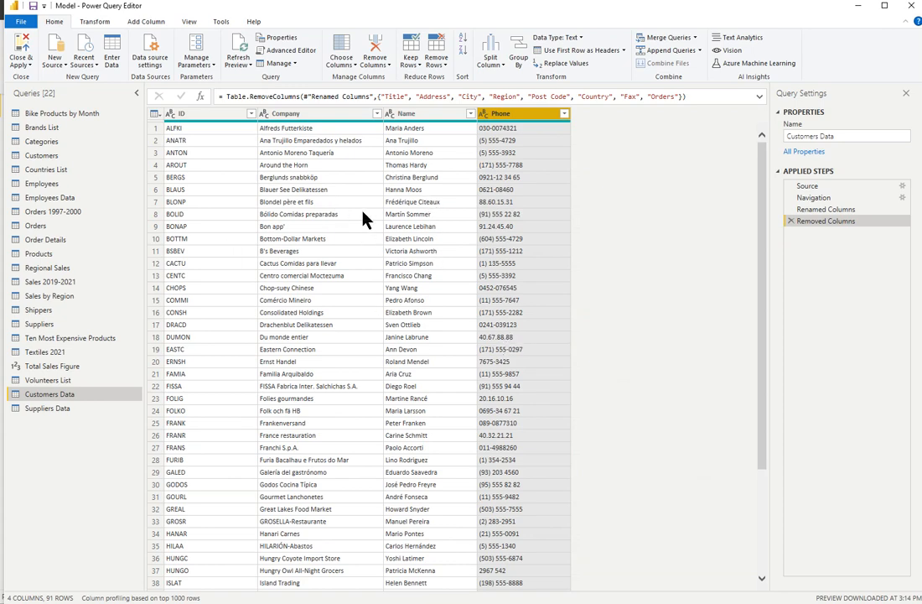
Step: In the Suppliers Data query, rename the SupplierID column as ID and the CompanyName column as Company
left_click(46, 410)
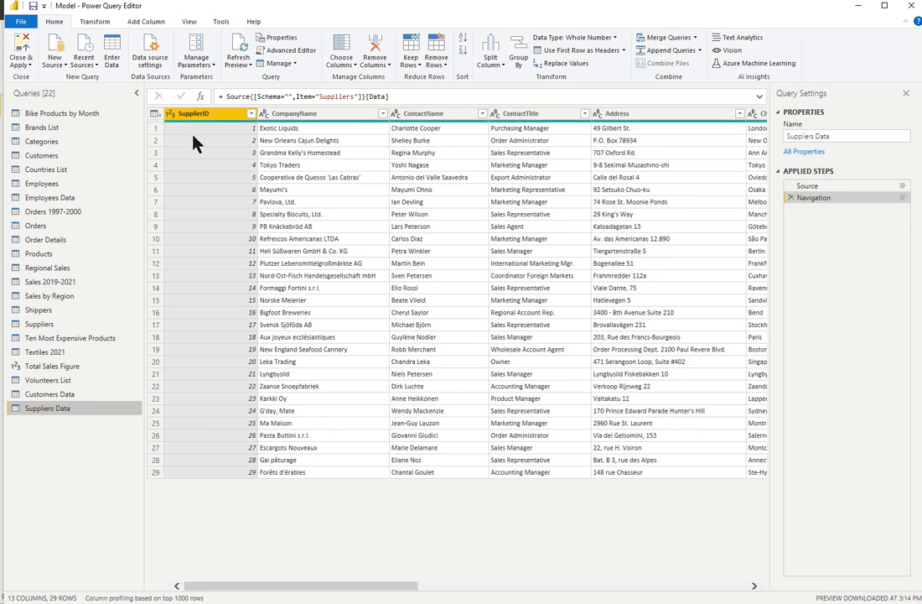
key("F2")
double_click(214, 116)
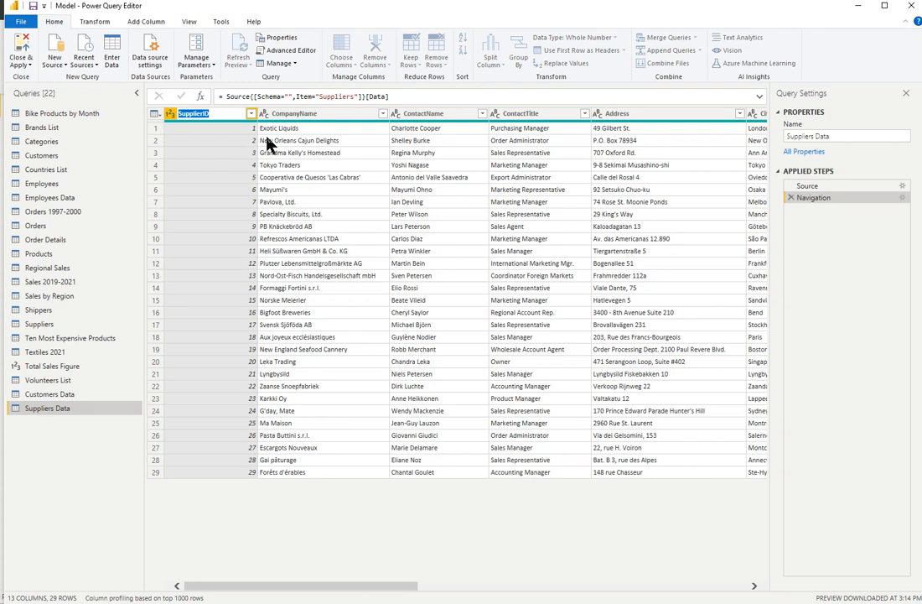
type("ID")
key("Return")
double_click(304, 115)
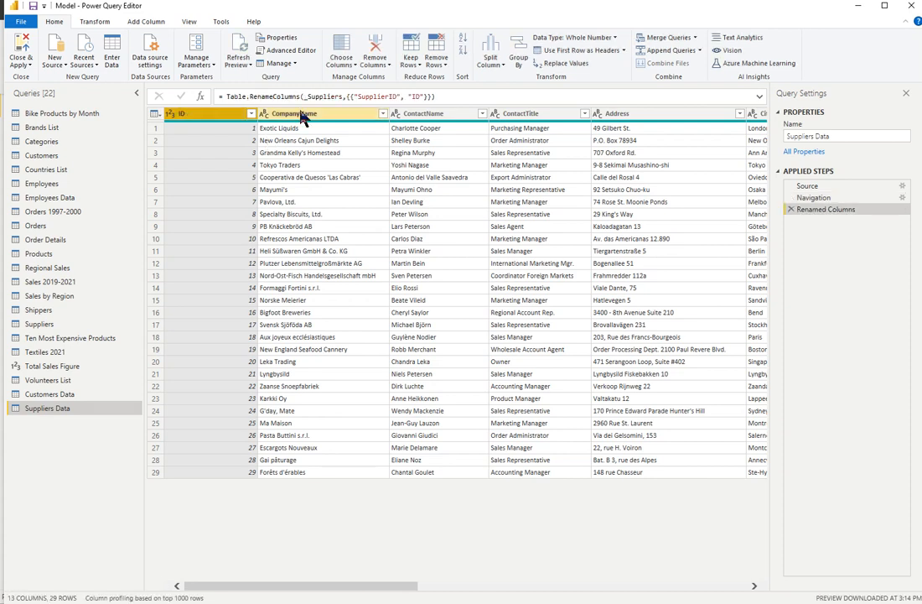
type("Company")
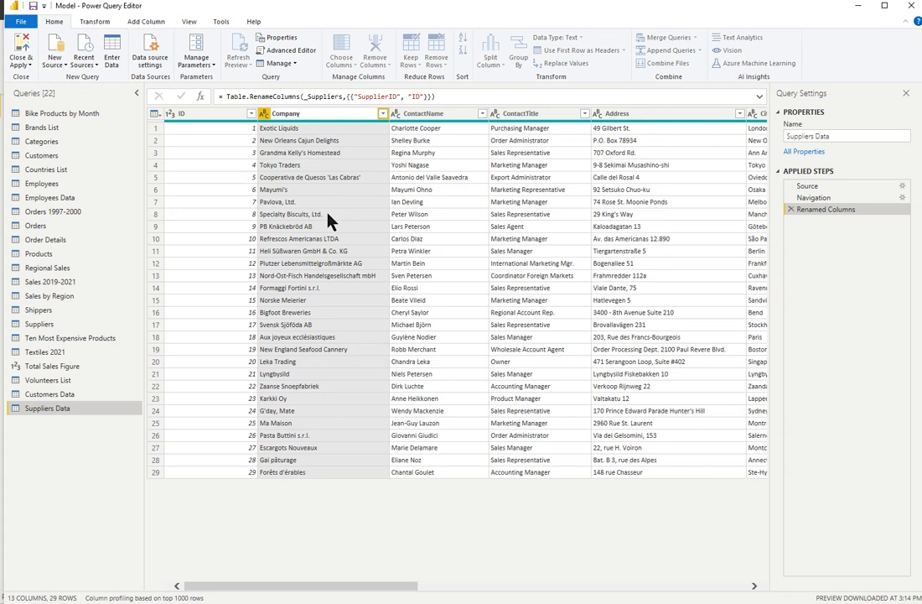
key("Return")
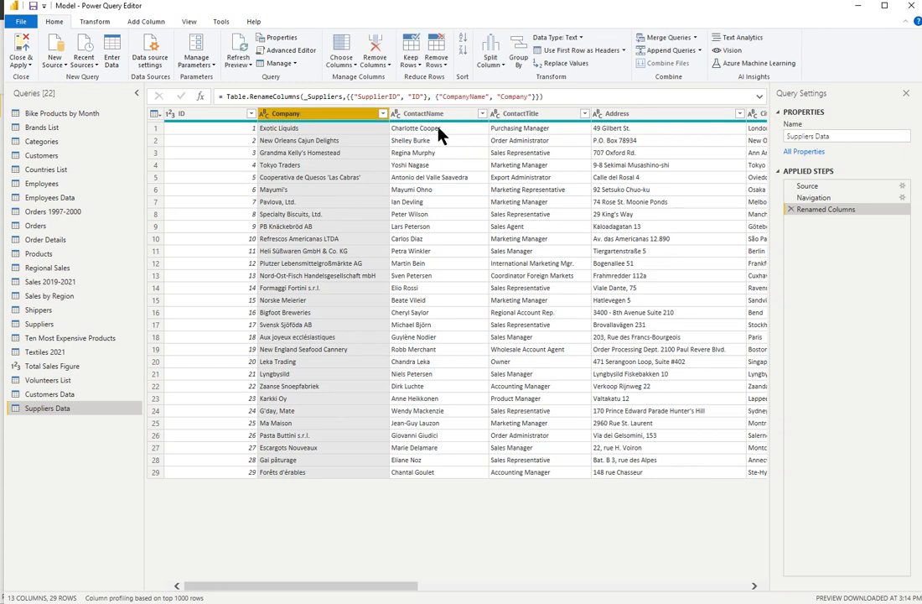
Step: Rename the ContactName column of the Suppliers Data query as Name
left_click(428, 115)
key("F2")
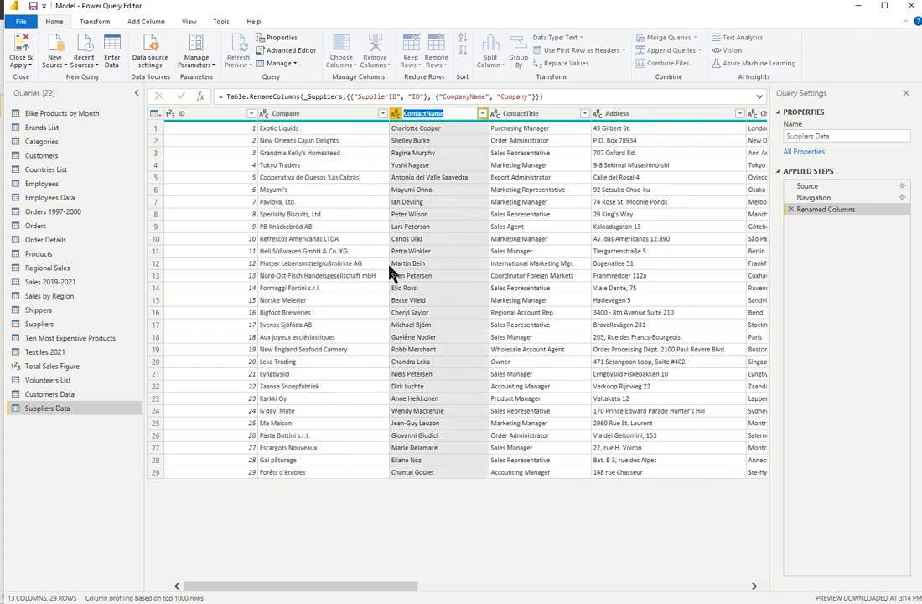
type("Name")
key("Return")
Step: Remove all columns from ContactTitle through Country from the Suppliers Data query
left_click(516, 115)
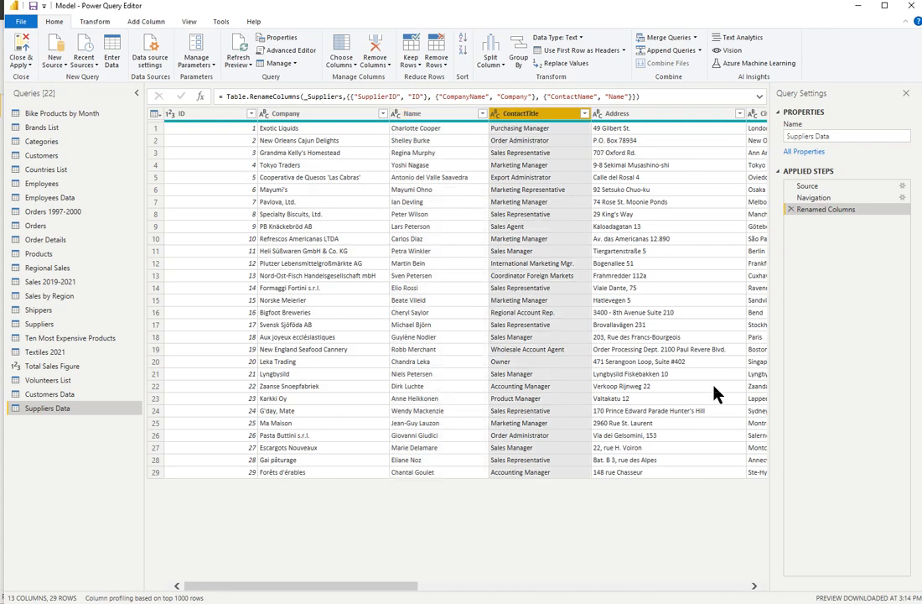
left_click(754, 586)
left_click_drag(755, 586, 754, 586)
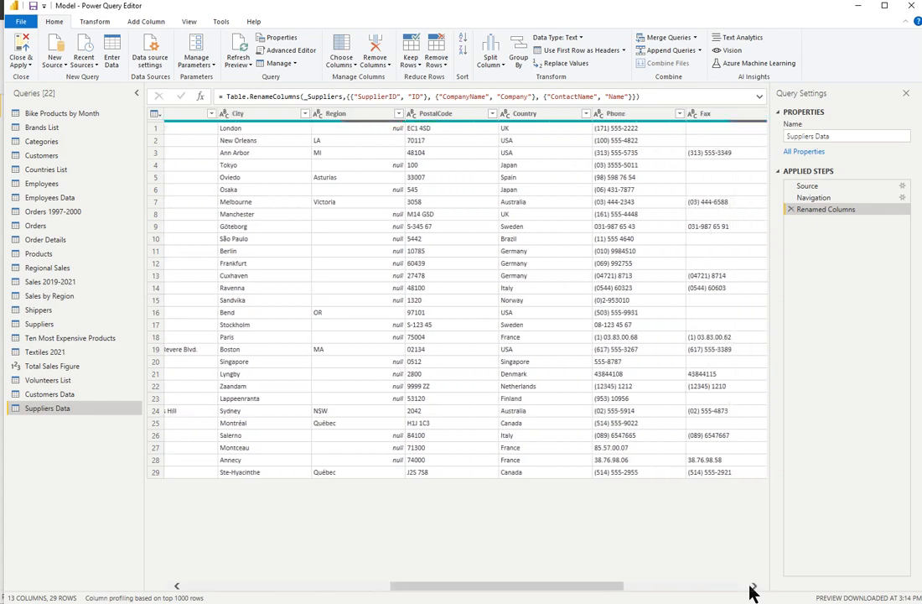
left_click(552, 115, "shift")
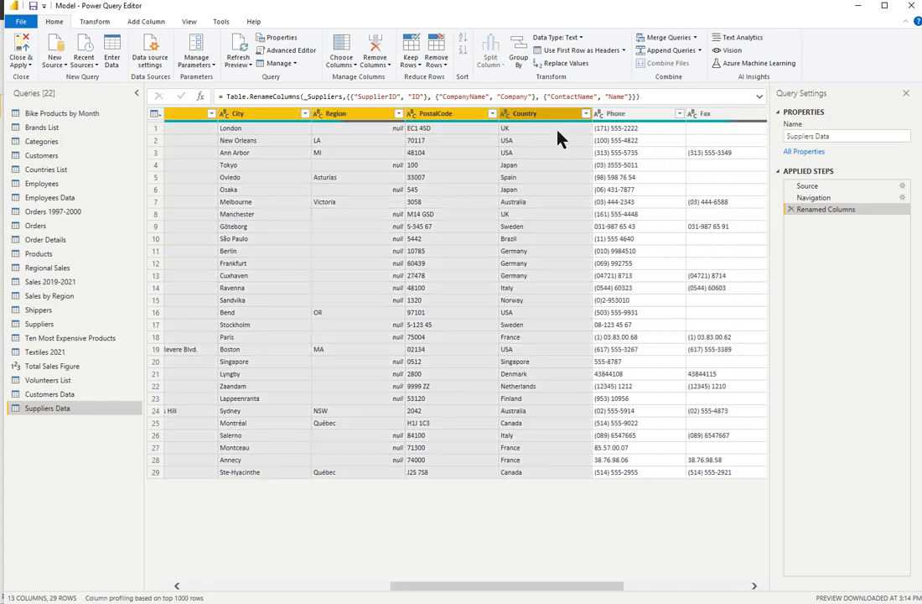
key("Delete")
Step: Remove the Fax, HomePage and Products columns from the Suppliers Data query
left_click(432, 114)
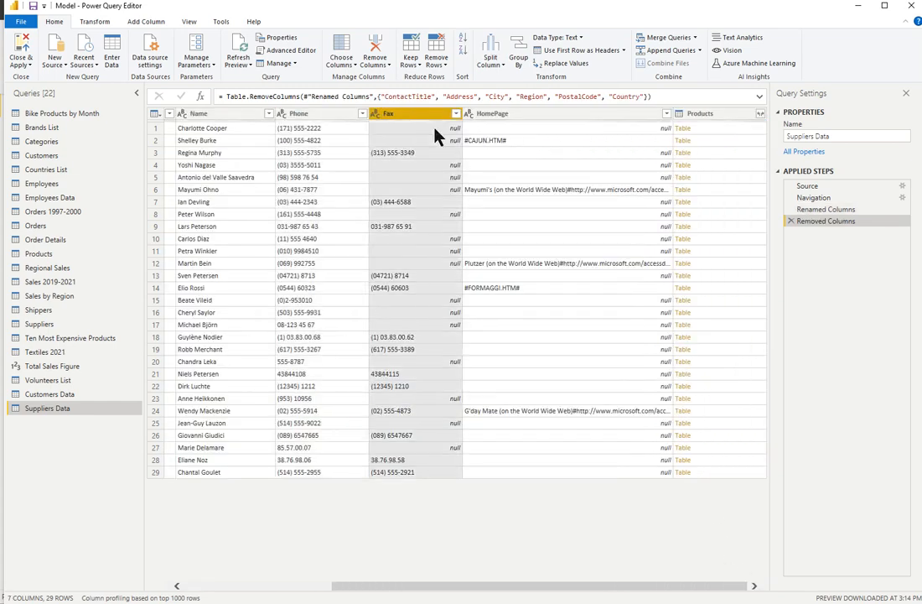
left_click(708, 115, "shift")
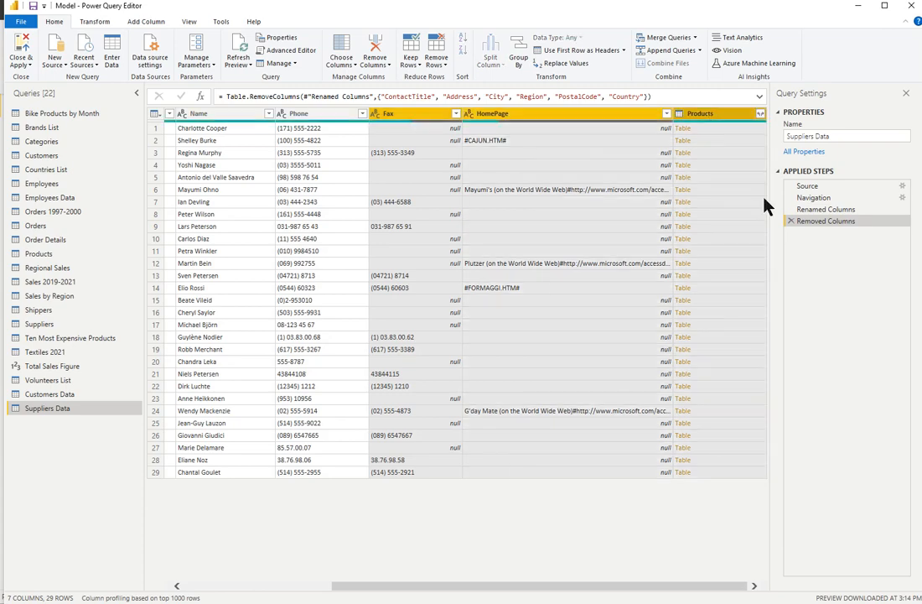
key("Delete")
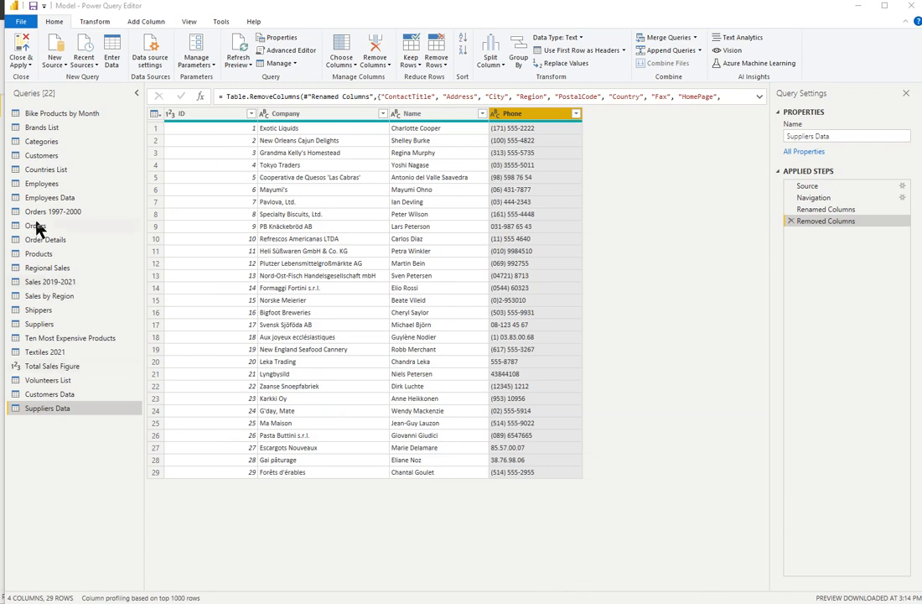
Step: Duplicate the Employees query
left_click(53, 185)
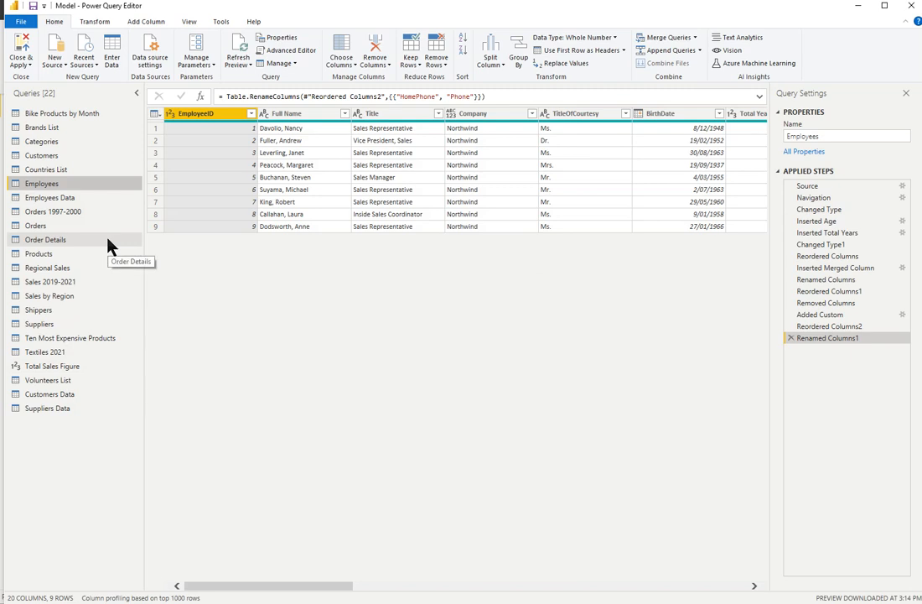
key("ctrl+c")
key("ctrl+v")
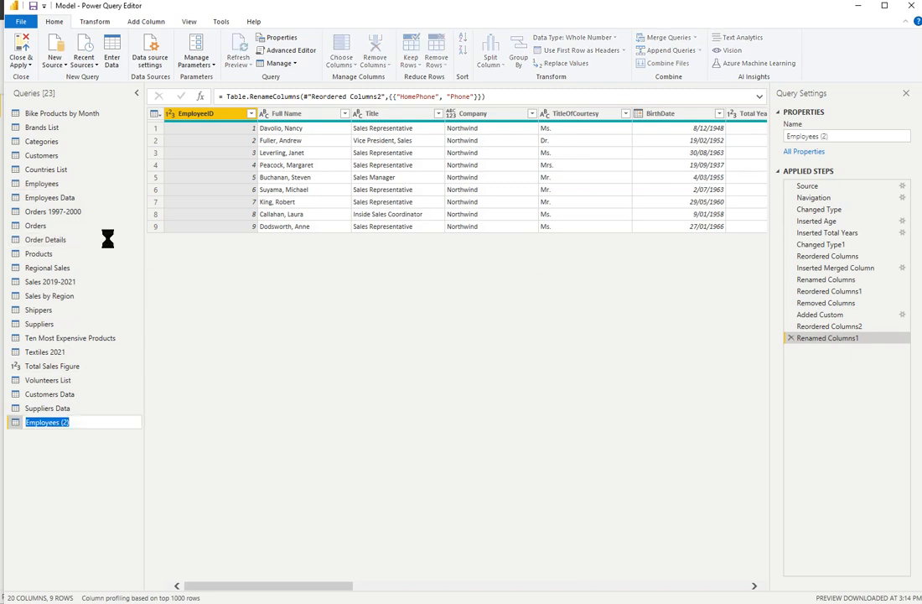
Step: Try to rename the duplicated Employees (2) query as Employees Data
left_click(135, 418)
key("BackSpace")
key("BackSpace")
key("BackSpace")
type("Data")
key("Return")
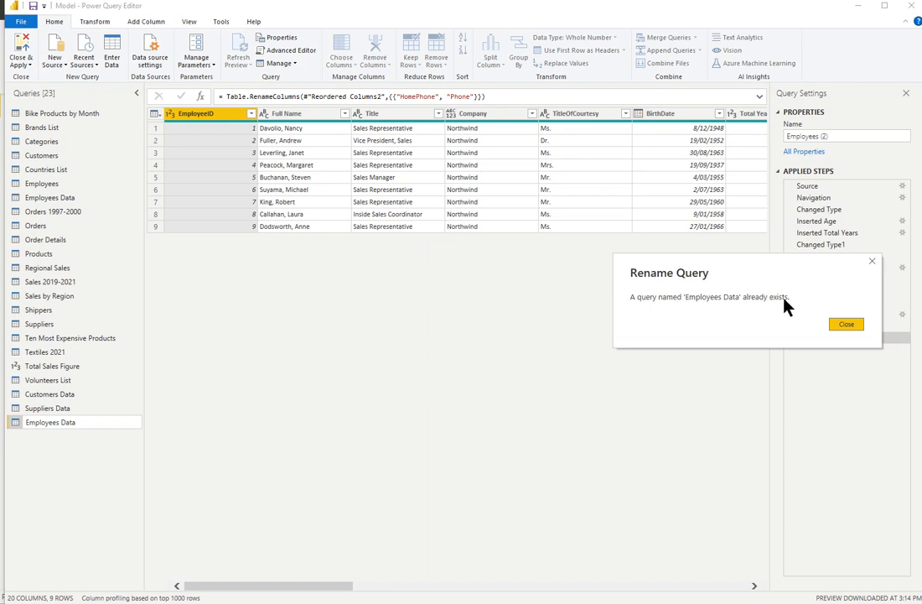
left_click(848, 330)
left_click(74, 470)
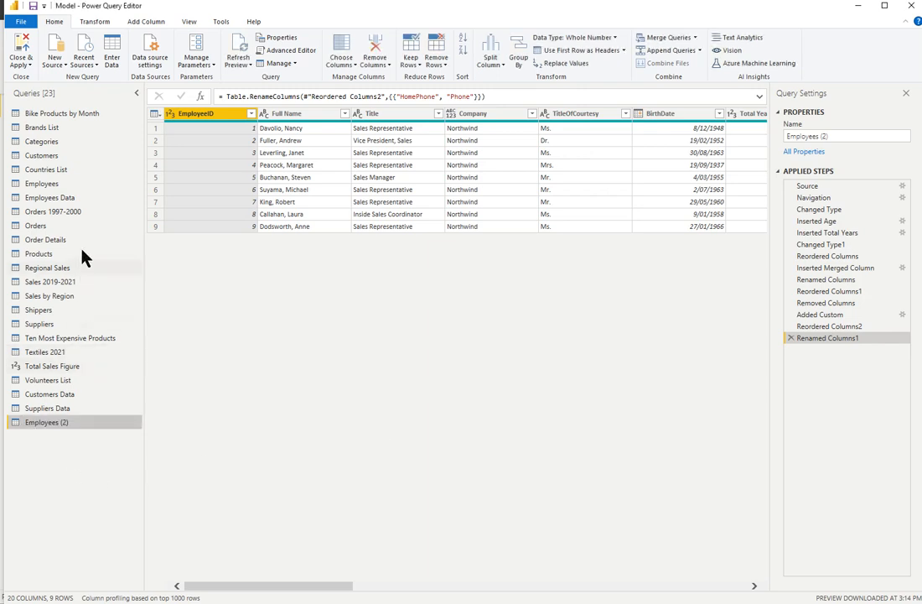
Step: Delete the old Employees Data query listed below the Employees query
left_click(49, 199)
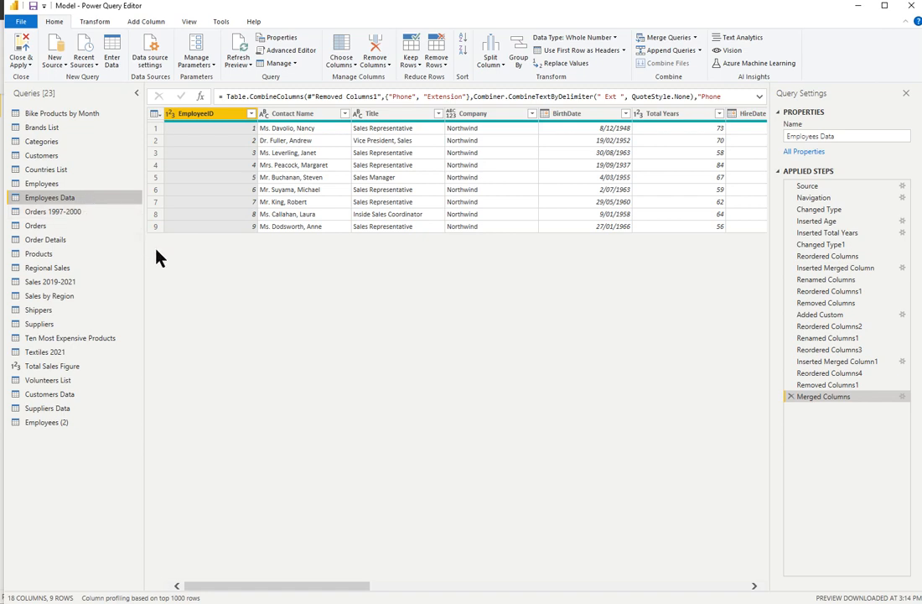
key("Delete")
left_click(796, 323)
Step: Rename the Employees (2) query as Employees Data
double_click(45, 409)
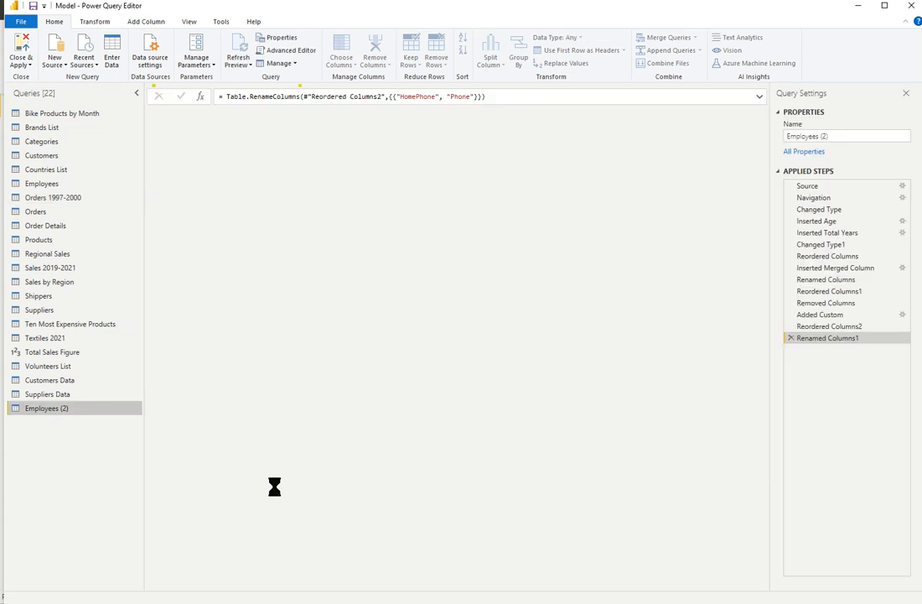
key("BackSpace")
key("BackSpace")
key("BackSpace")
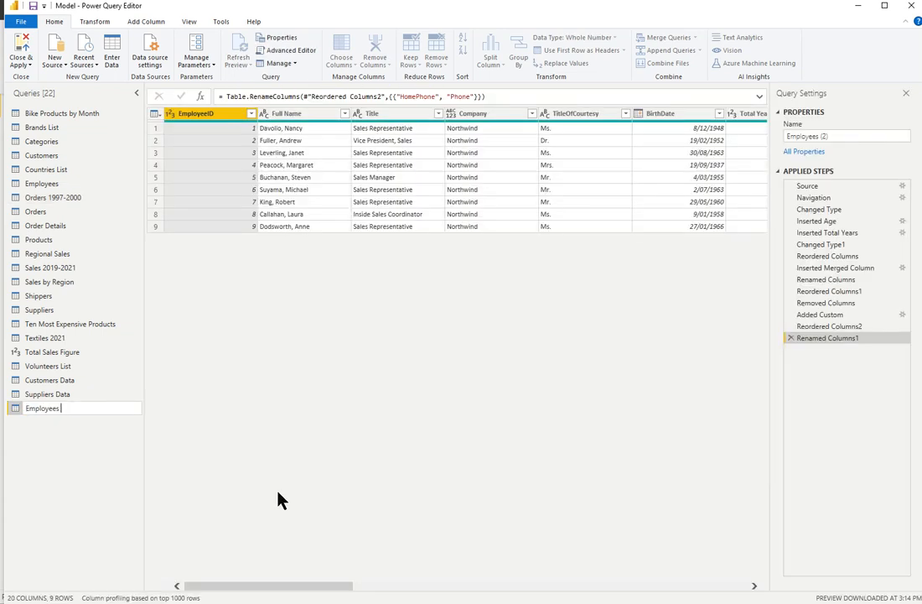
type("Data")
key("Return")
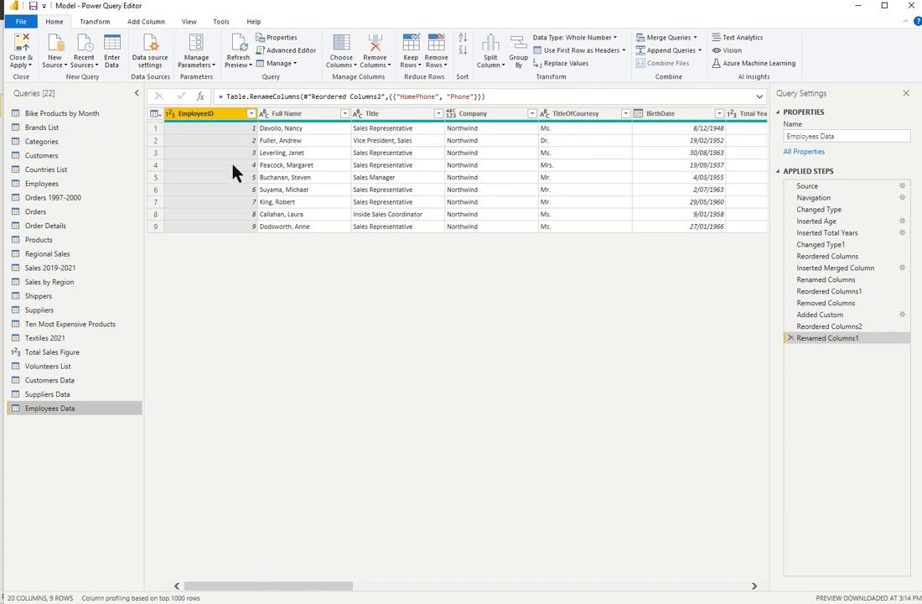
Step: Rename the EmployeeID column of the Employees Data query as ID
double_click(206, 114)
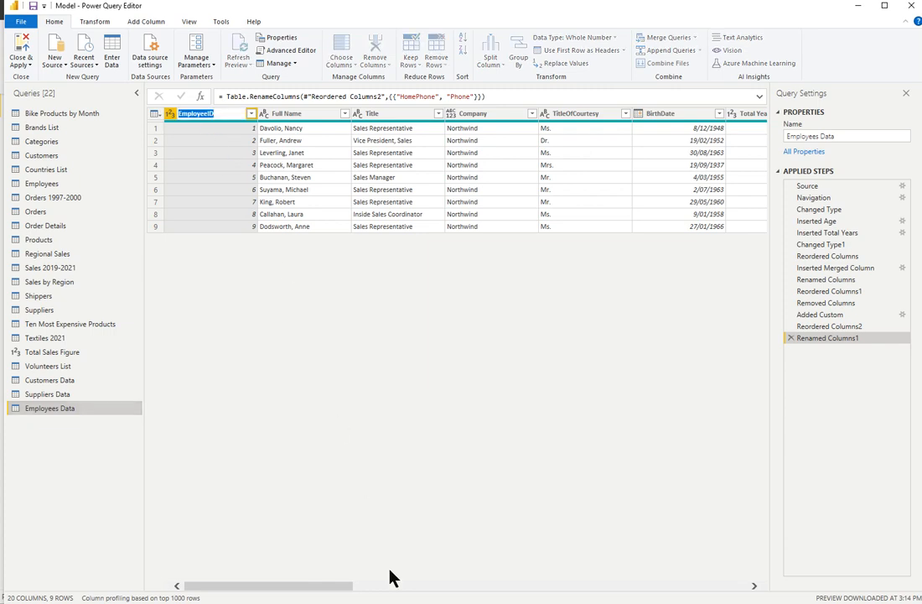
type("ID")
key("Return")
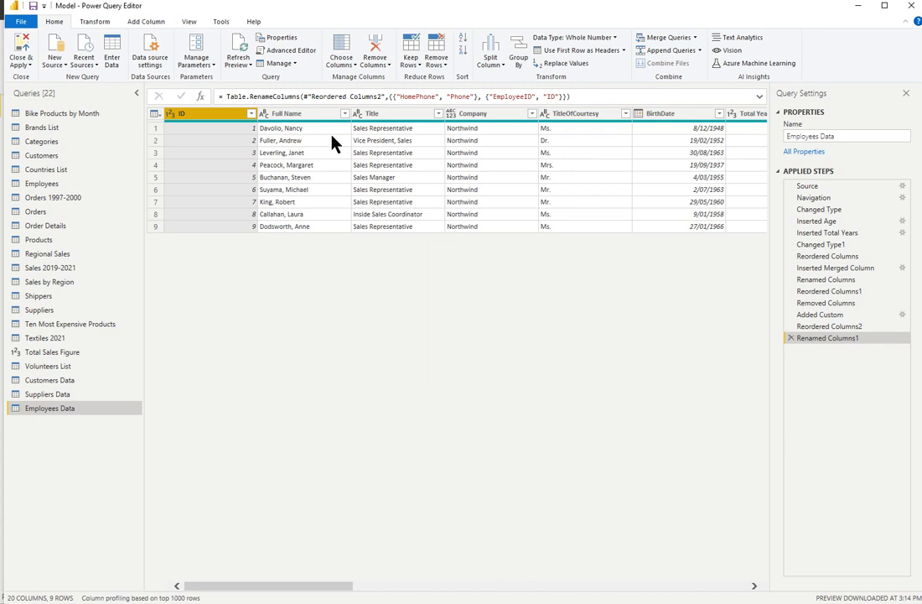
Step: Delete the Reordered Columns1 step from the applied steps of the Employees Data query
left_click(840, 327)
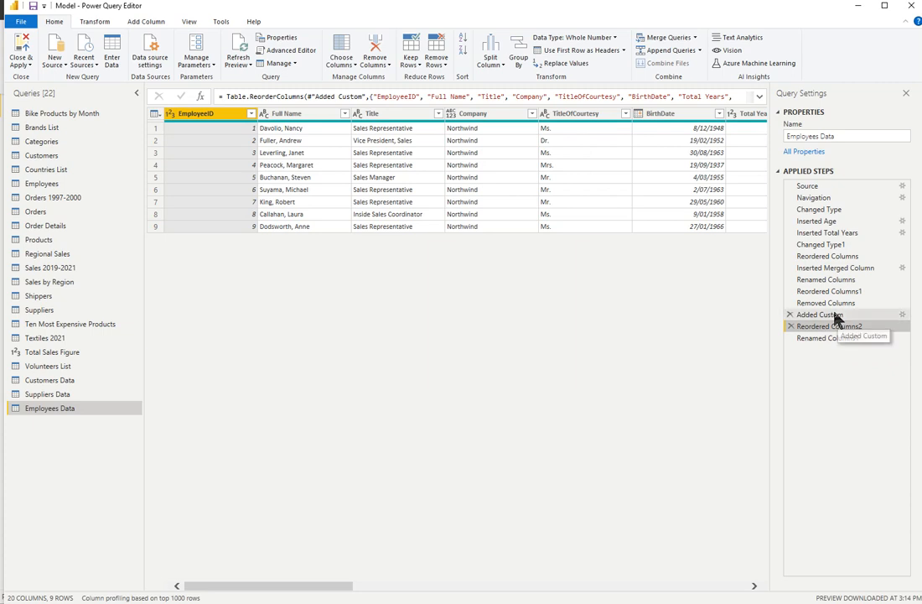
left_click(835, 313)
left_click(833, 304)
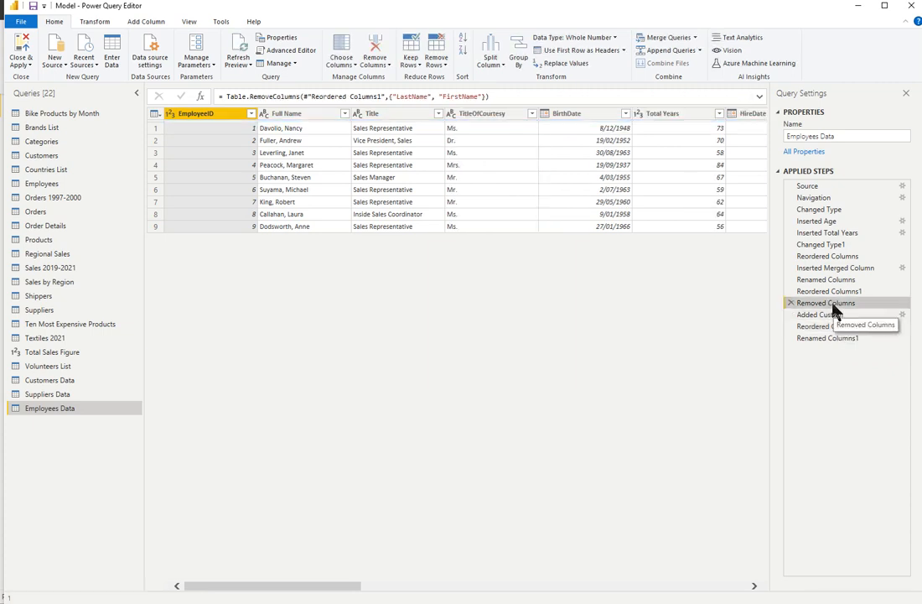
left_click(833, 291)
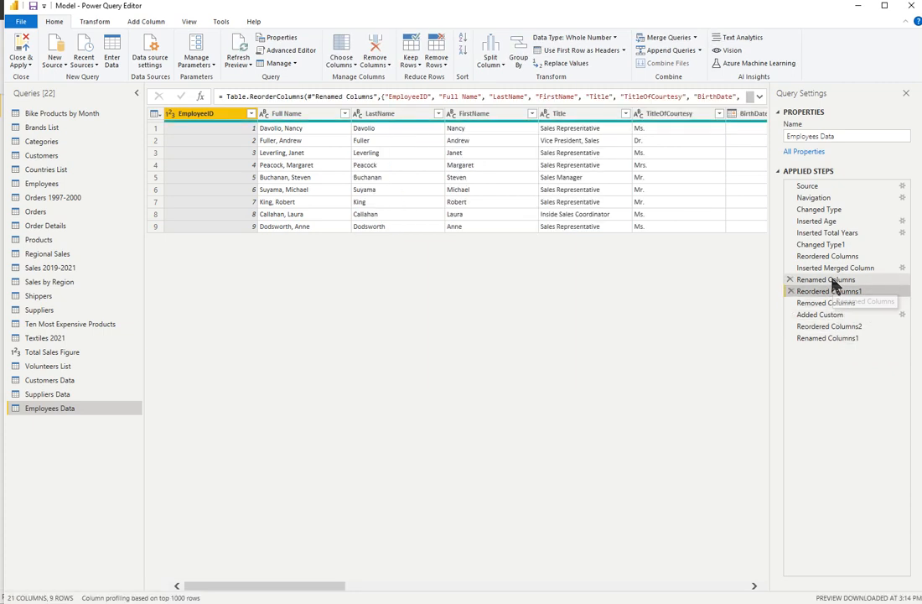
left_click(834, 281)
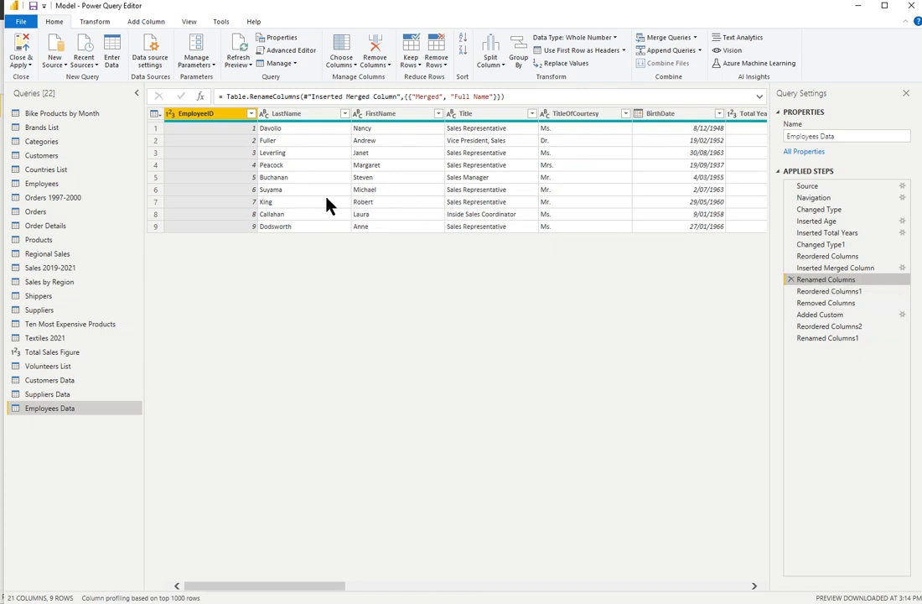
left_click(808, 293)
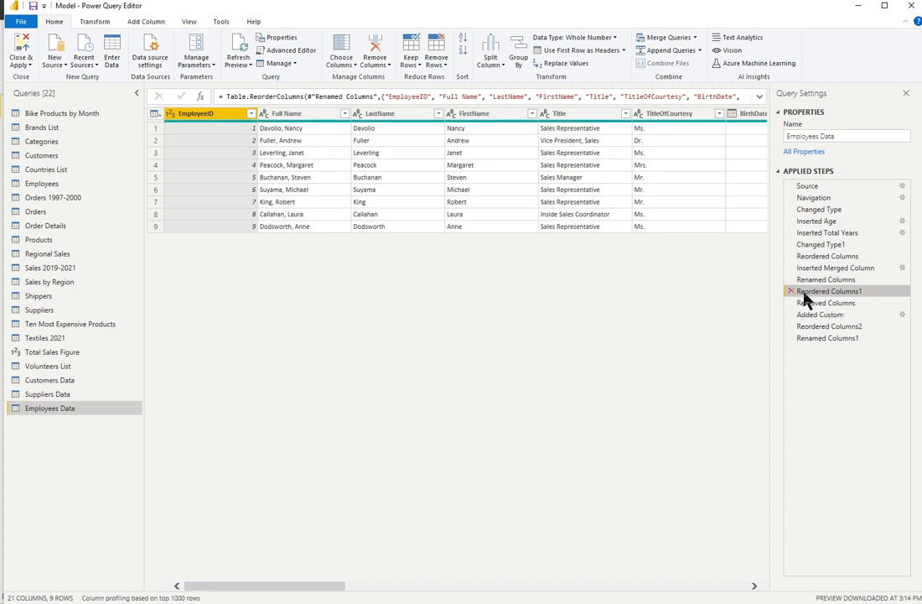
left_click(789, 291)
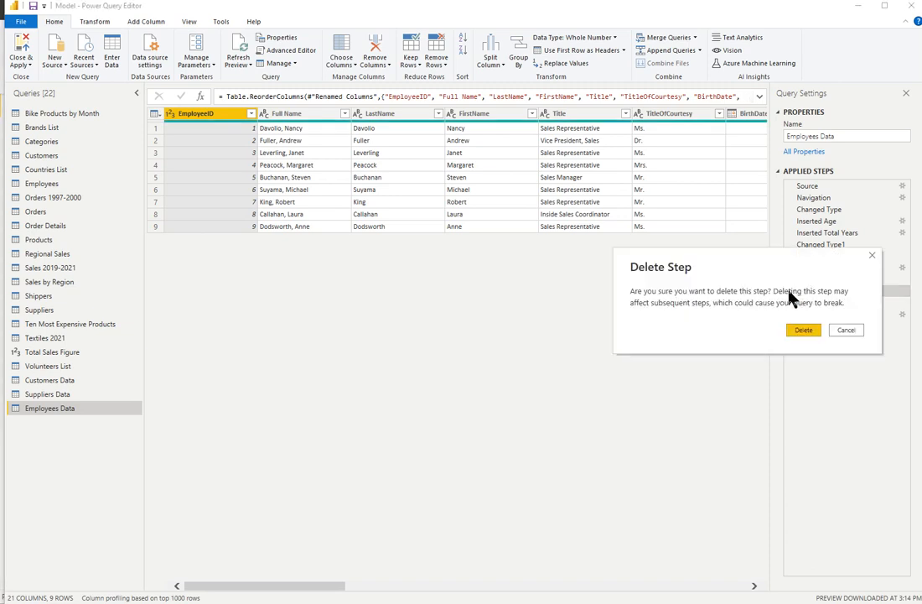
left_click(813, 330)
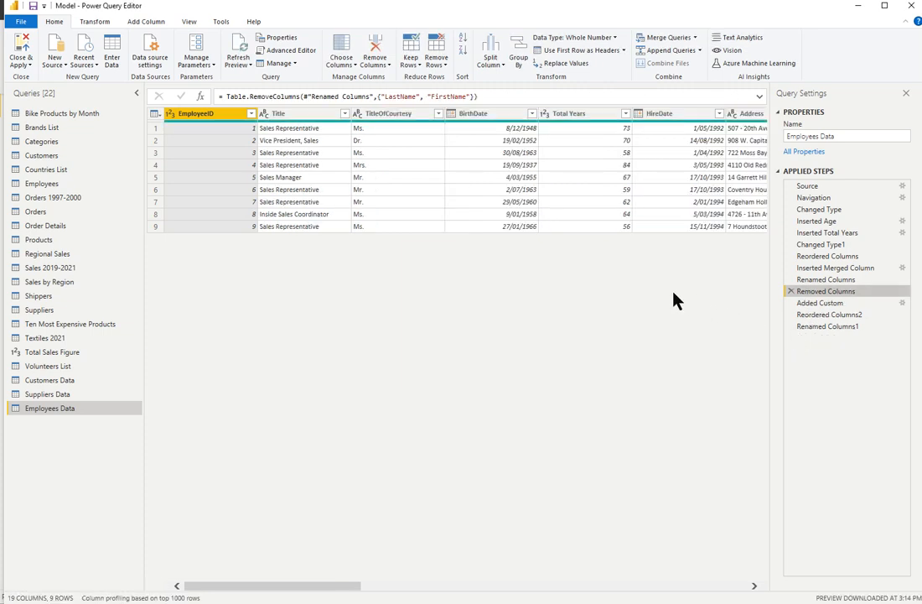
Step: Delete the Removed Columns step that drops LastName and FirstName from the Employees Data query
left_click_drag(309, 586, 764, 586)
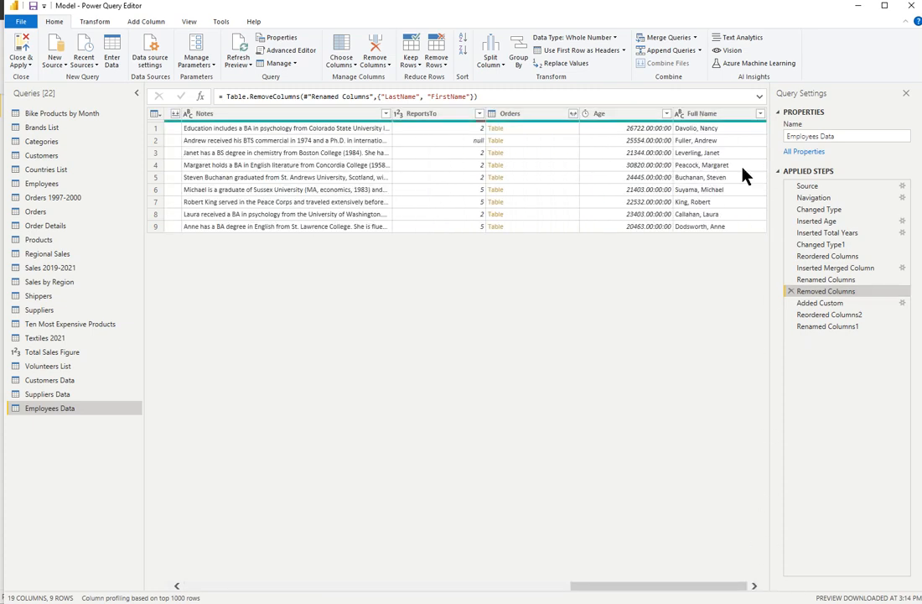
left_click(813, 267)
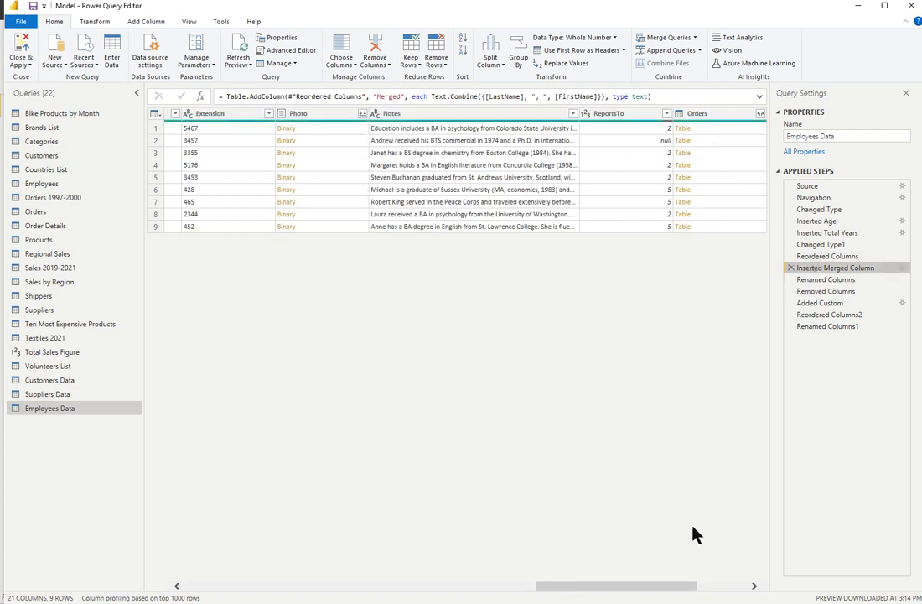
left_click_drag(646, 586, 262, 592)
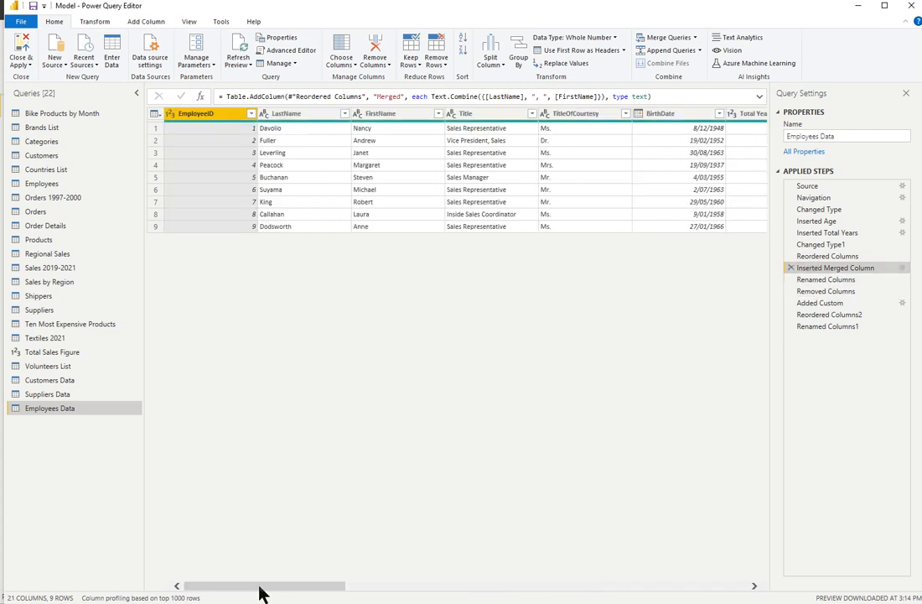
left_click(838, 283)
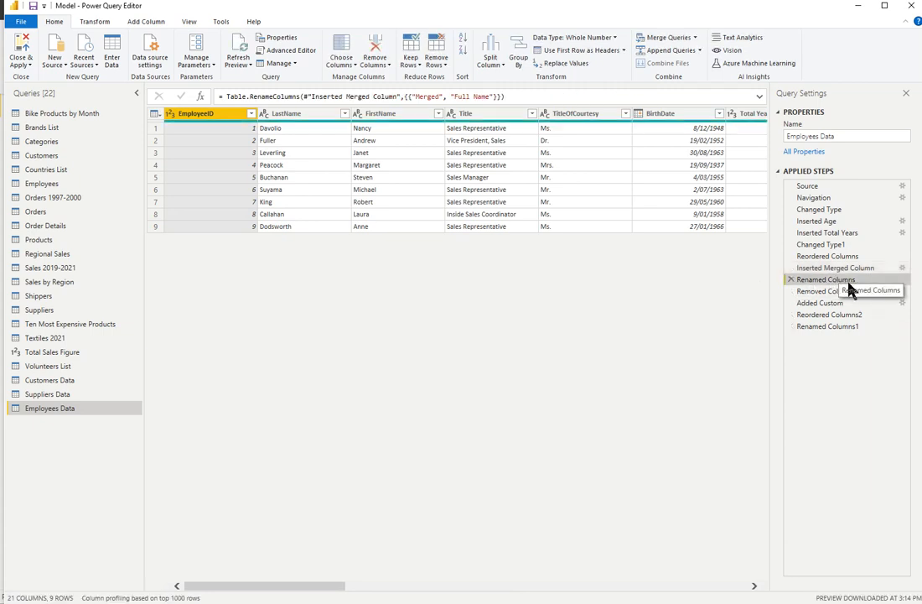
left_click(839, 293)
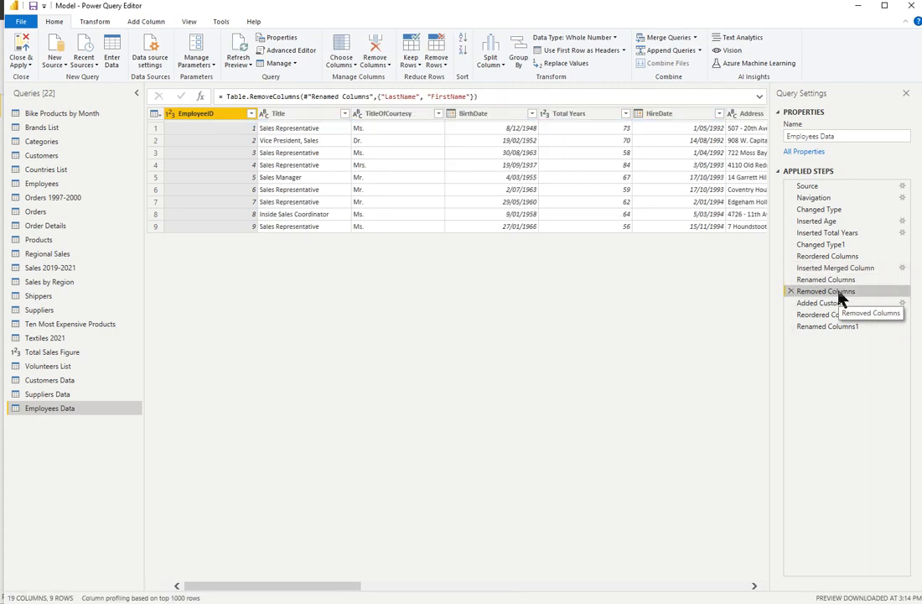
left_click(791, 292)
left_click(805, 333)
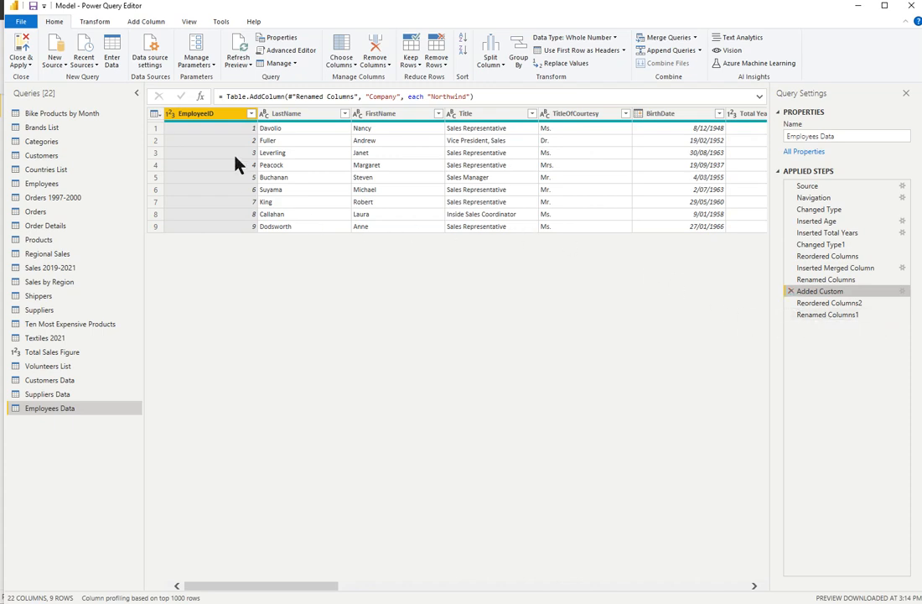
Step: Return to the final applied step, Renamed Columns1, of the Employees Data query
left_click(828, 304)
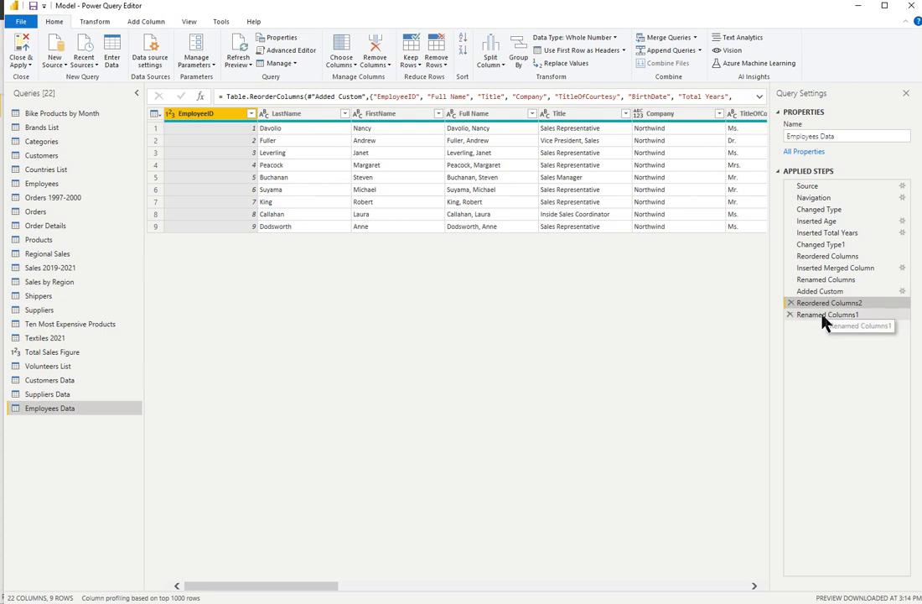
left_click(826, 316)
mouse_move(830, 308)
left_mouse_down()
mouse_move(813, 277)
mouse_move(813, 313)
mouse_move(815, 270)
mouse_move(809, 317)
mouse_move(833, 321)
left_mouse_up()
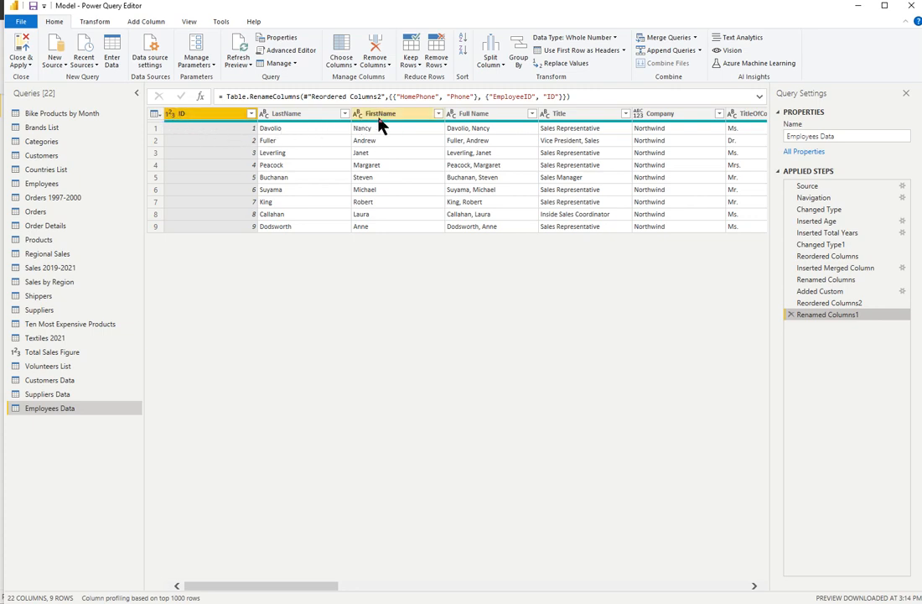
left_click(312, 117)
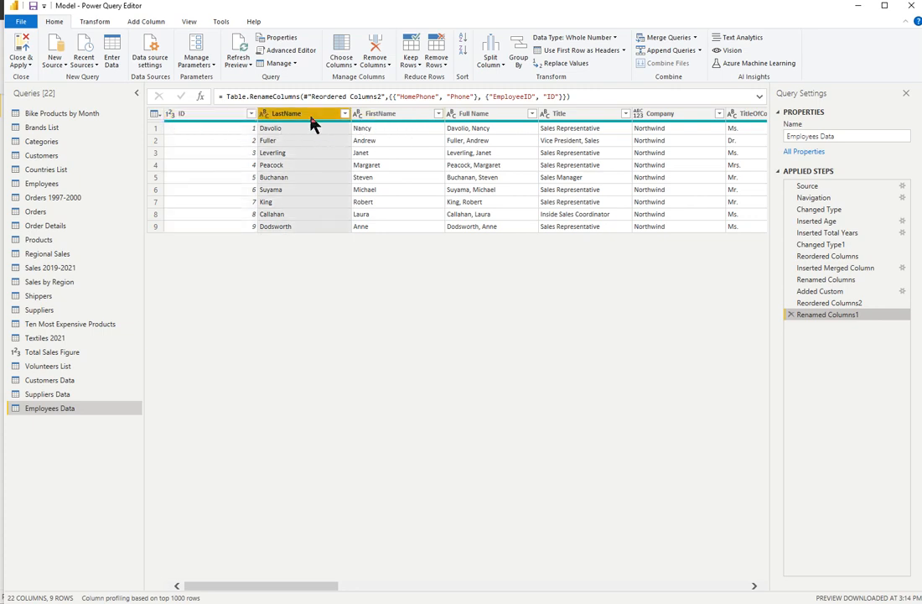
left_click(405, 117, "ctrl")
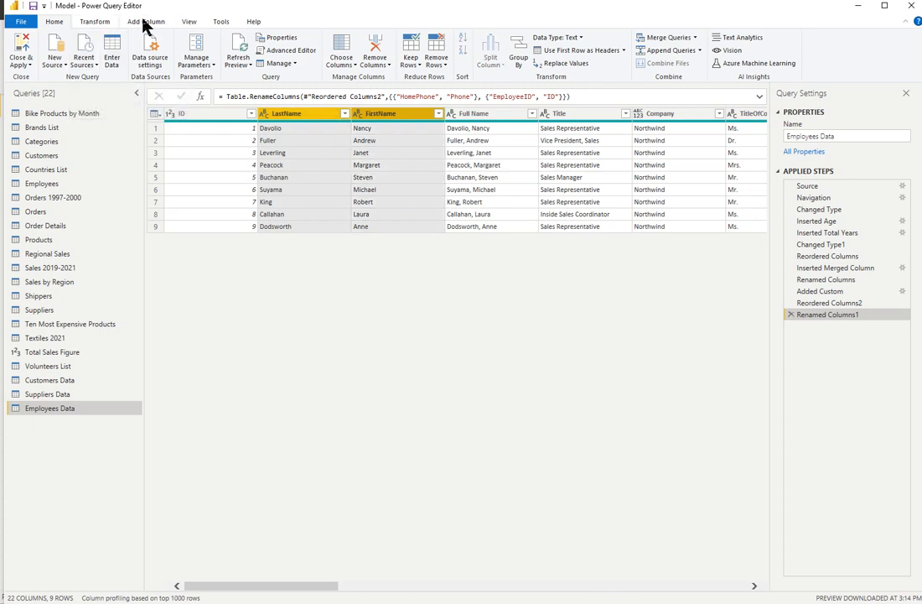
left_click(96, 23)
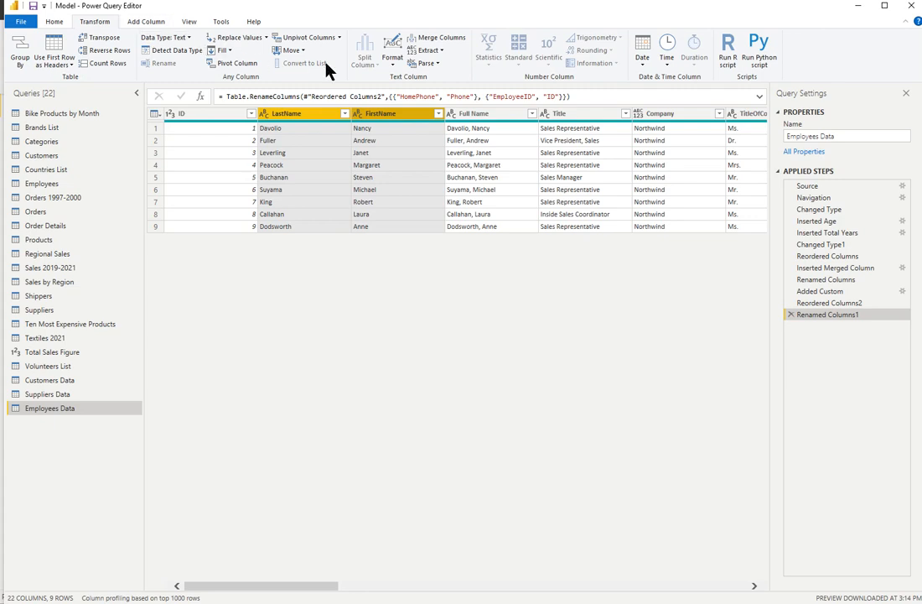
left_click(458, 42)
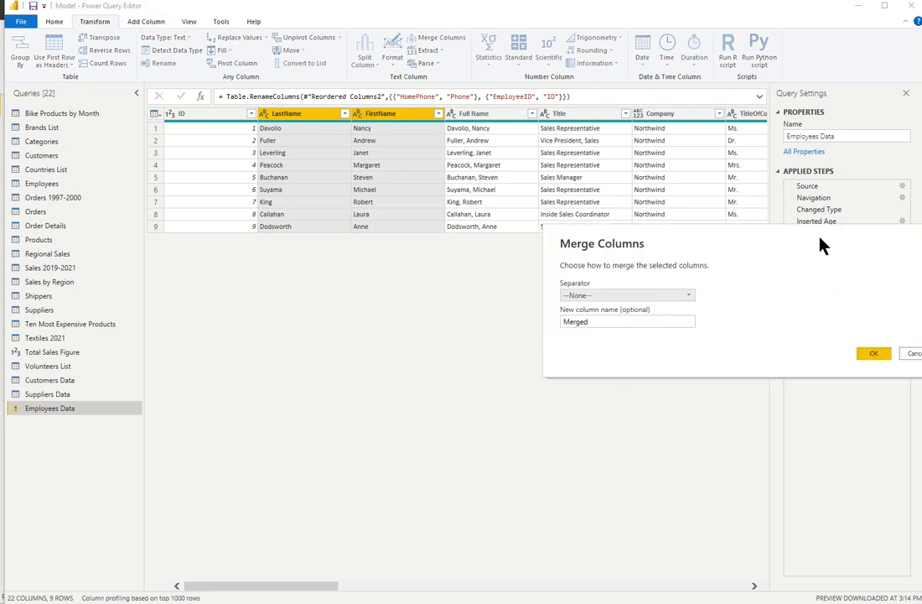
left_click(710, 381)
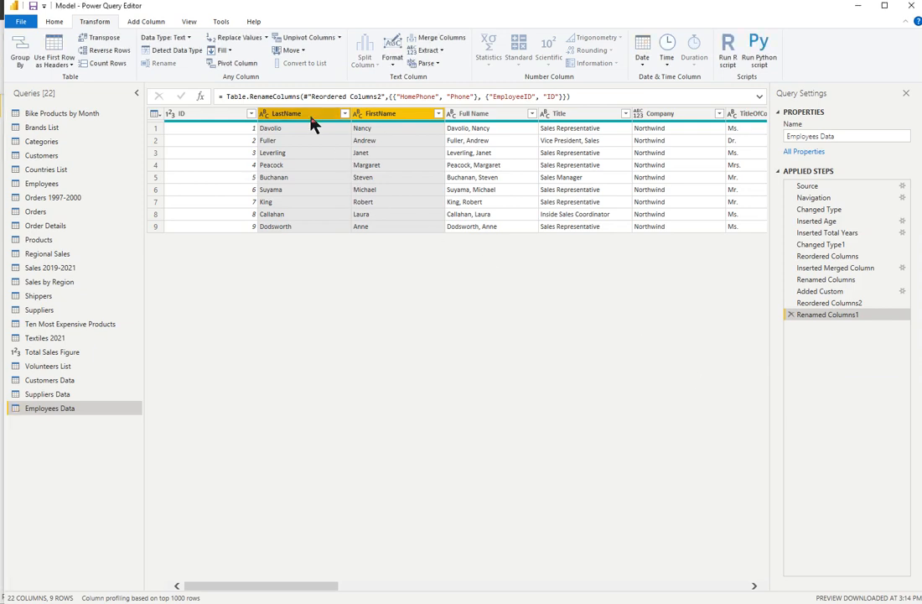
Step: Move the LastName column after FirstName and merge the two, first name first, into a Name column with a Space separator
left_click_drag(304, 119, 465, 121)
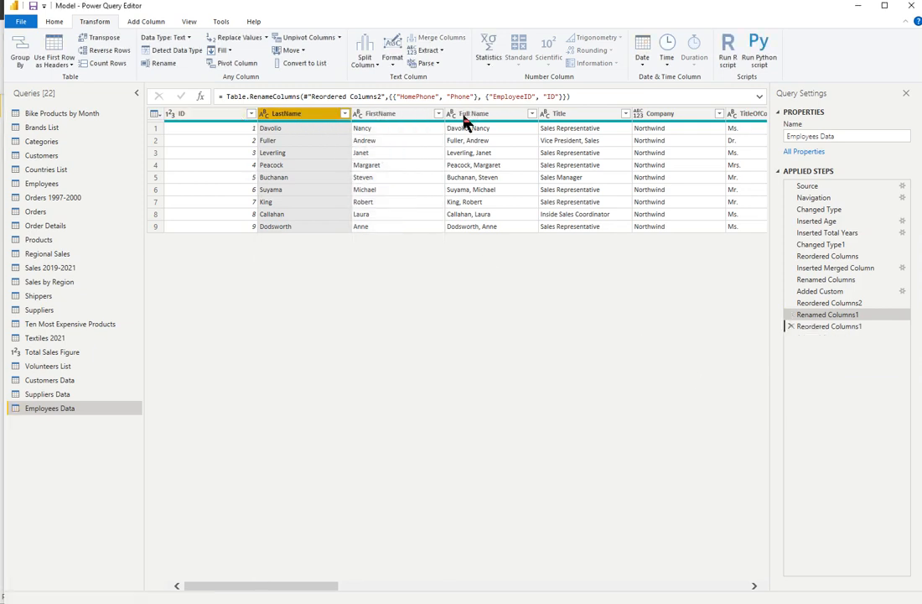
left_click(302, 116, "ctrl")
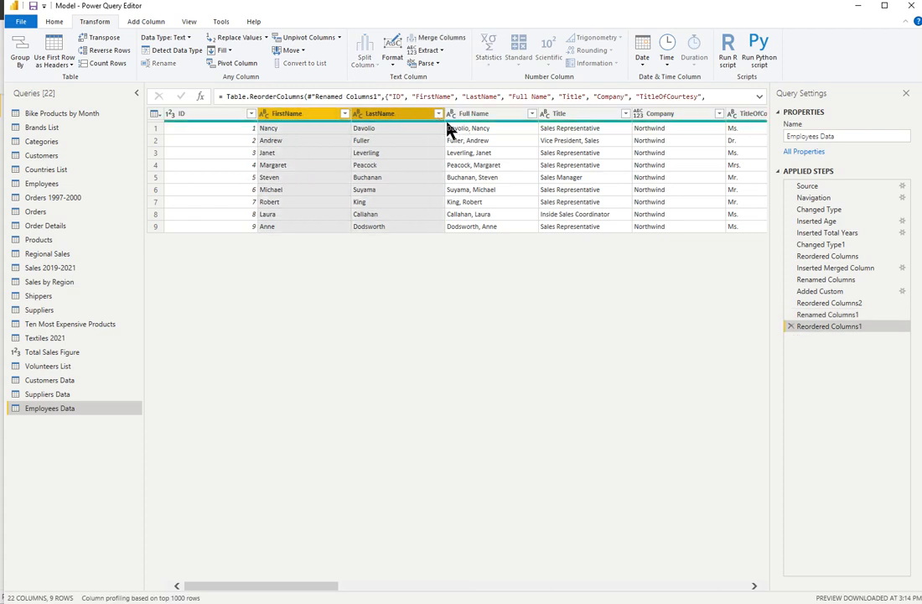
left_click(448, 39)
left_click(693, 297)
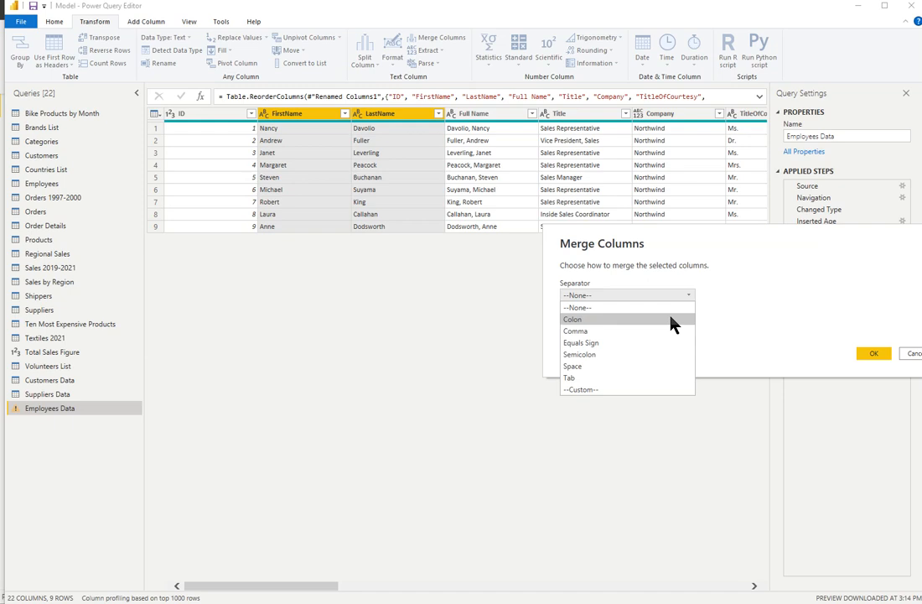
left_click(623, 367)
key("Tab")
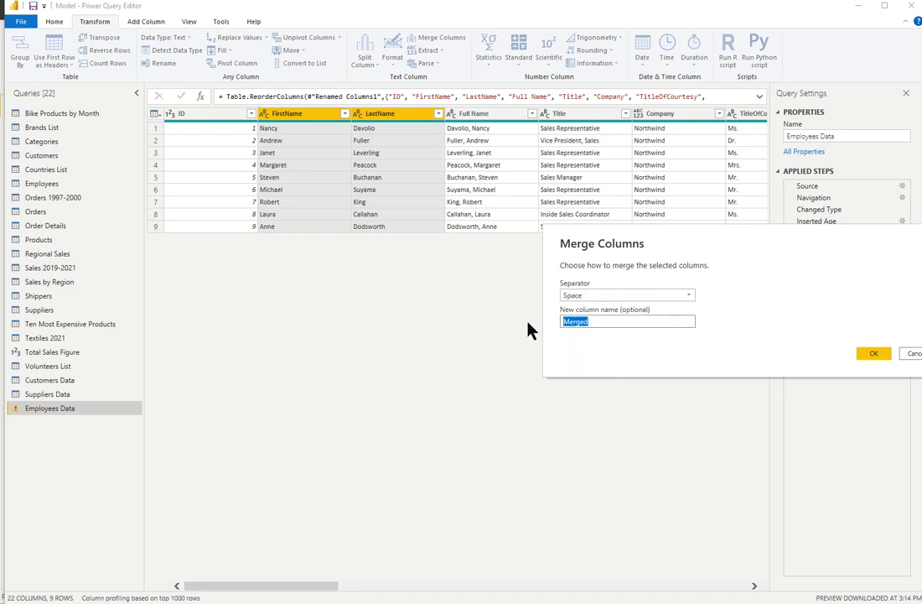
type("name")
key("Home")
key("Delete")
type("N")
left_click(875, 356)
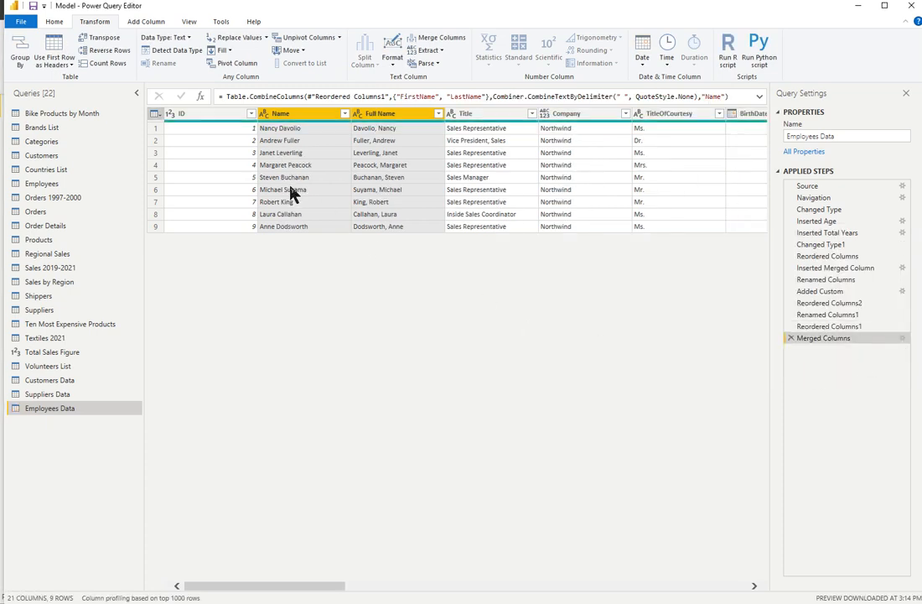
Step: Remove the Full Name and Title columns from Employees Data and move the Company column between ID and Name
left_click(189, 114)
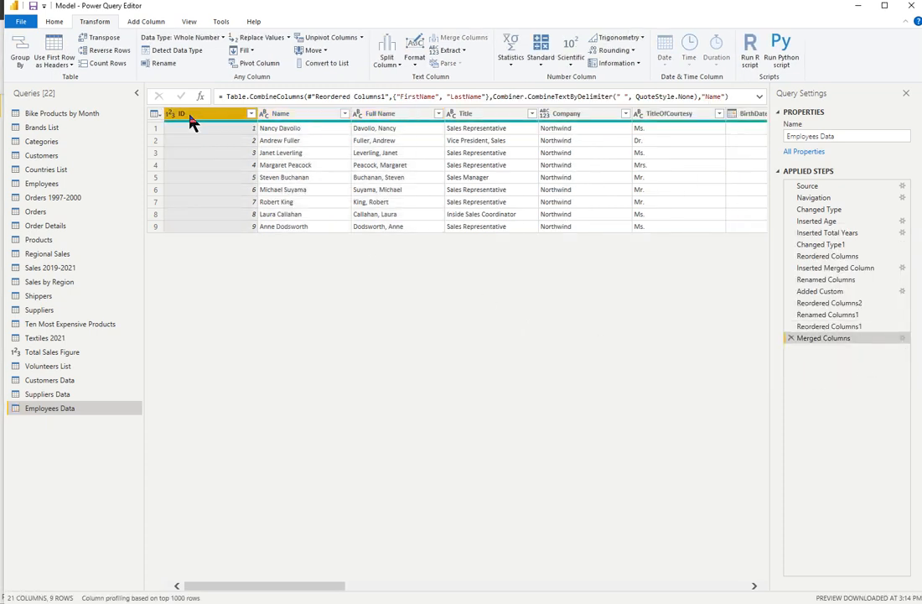
left_click(301, 116)
left_click(394, 116)
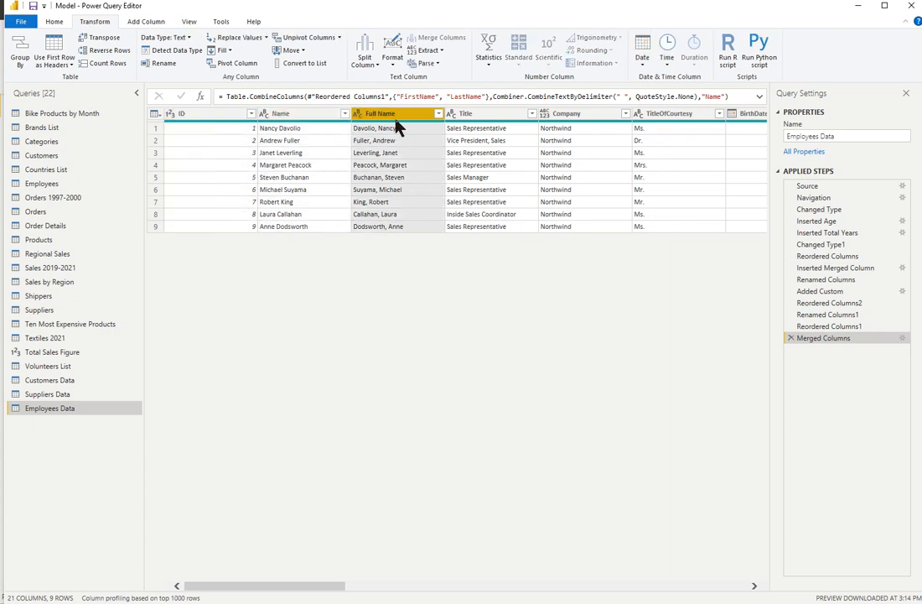
left_click(499, 115, "ctrl")
key("Delete")
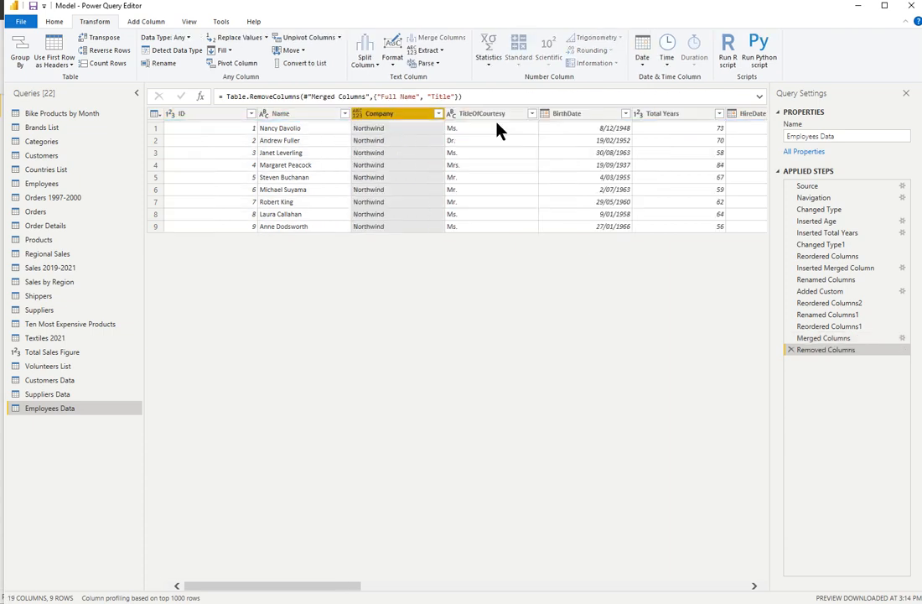
left_click_drag(399, 116, 298, 134)
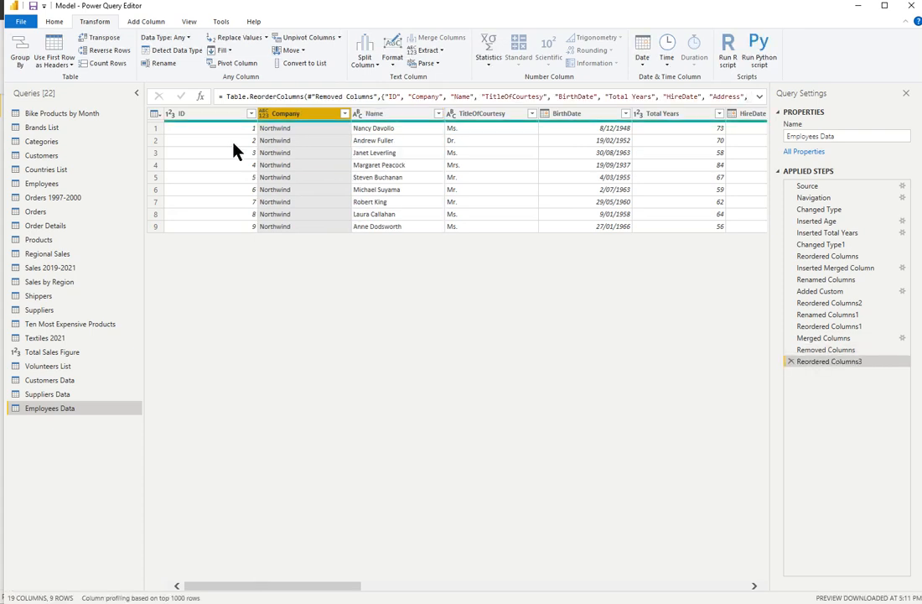
Step: Remove all columns from TitleOfCourtesy through Country from the Employees Data query
left_click(490, 115)
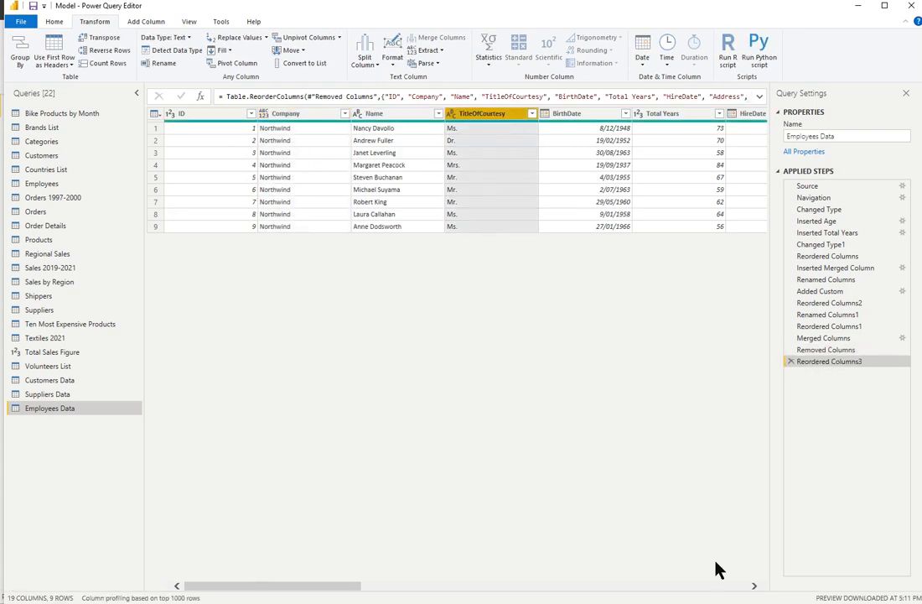
left_click(754, 586)
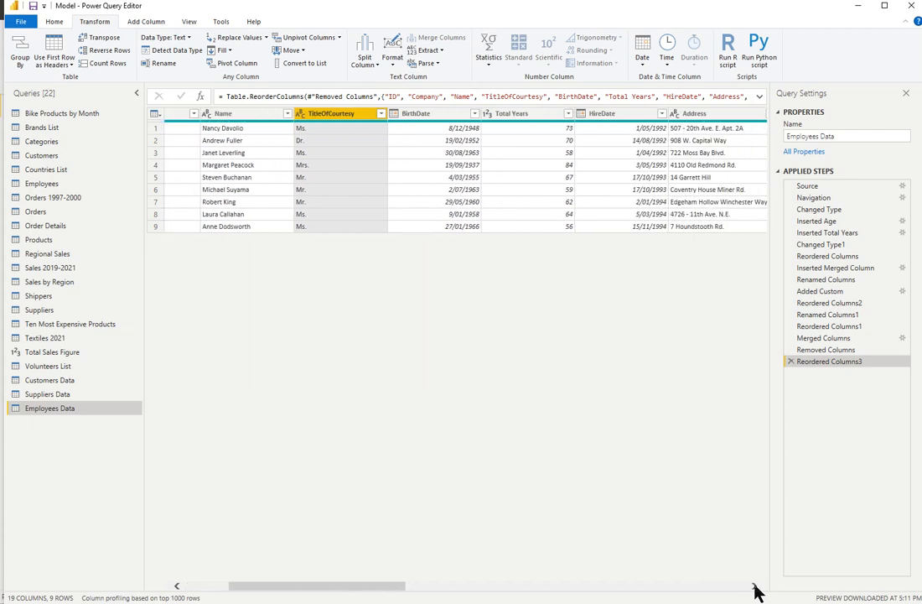
left_click(755, 586)
left_click(755, 586)
left_click(755, 586)
left_click(754, 586)
left_click(755, 586)
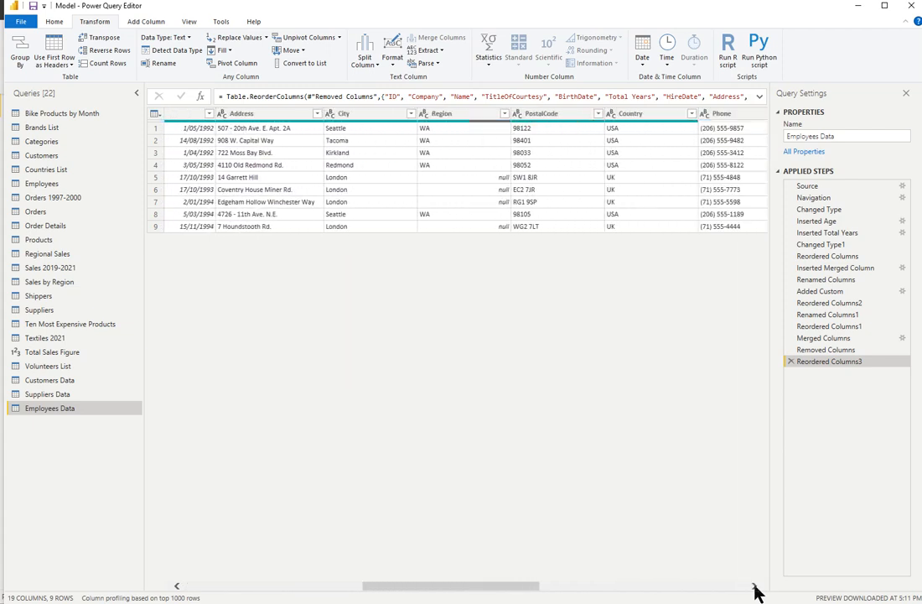
left_click(754, 586)
left_click(566, 116, "shift")
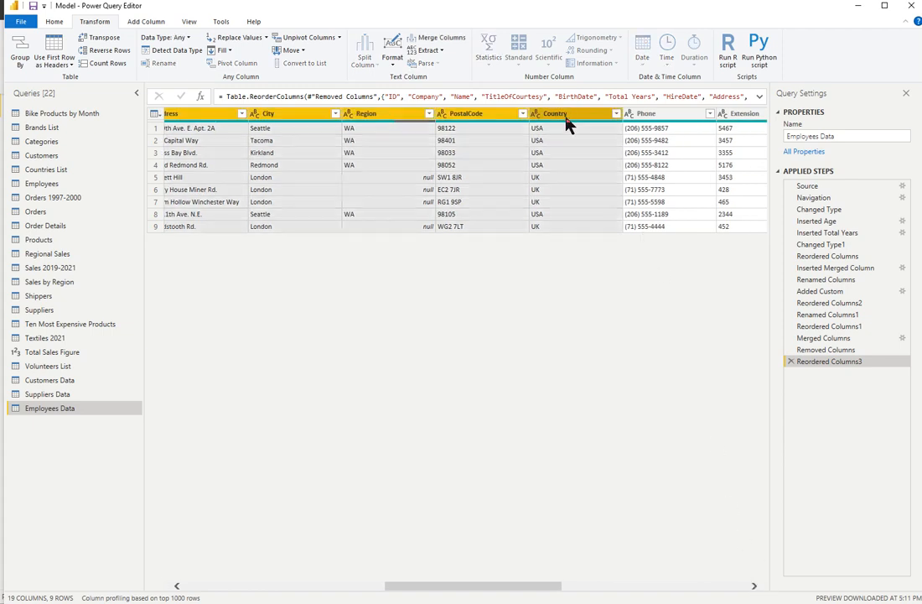
key("Delete")
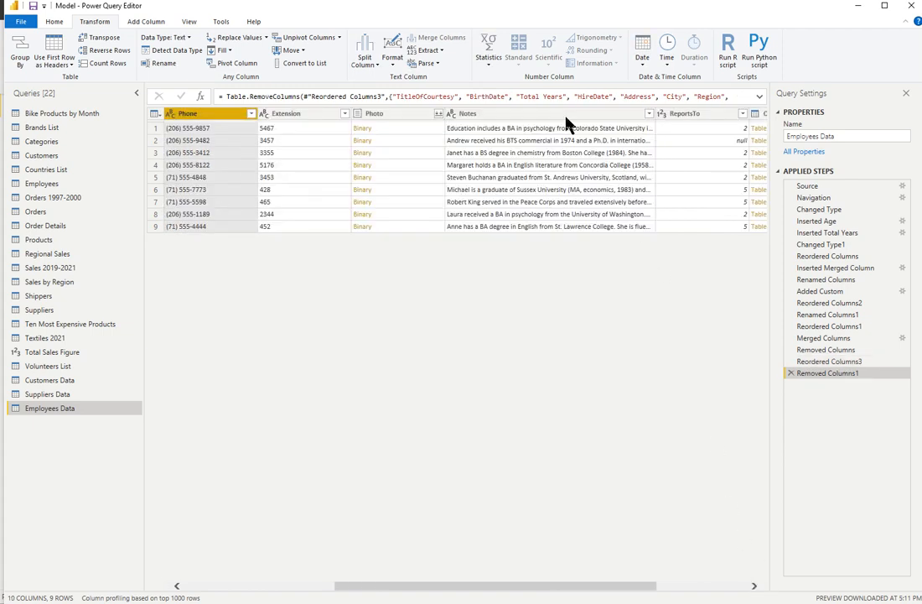
Step: Remove all columns from Extension through Age, after Phone, from the Employees Data query
left_click(317, 114)
left_click(754, 586)
left_click(755, 586)
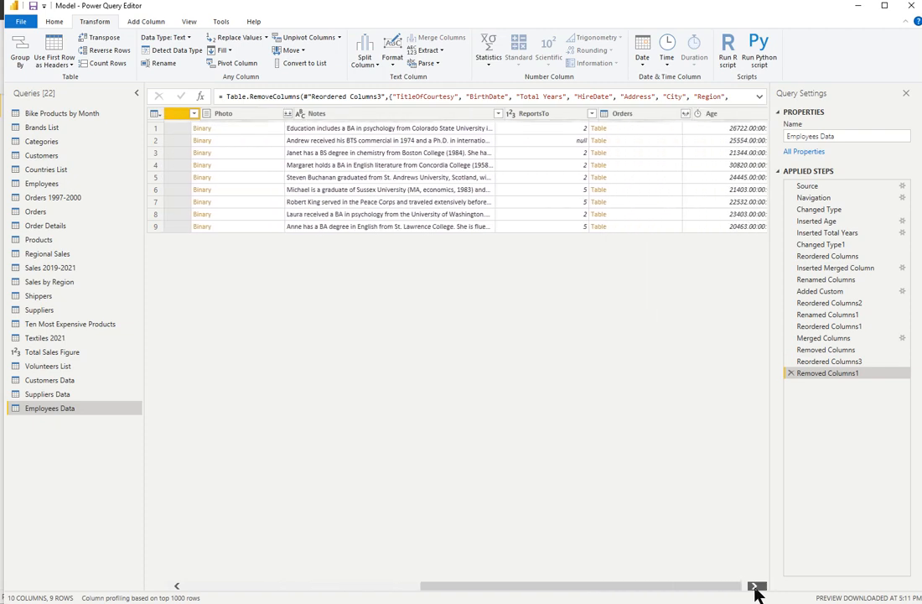
left_click(755, 586)
left_click(726, 117, "shift")
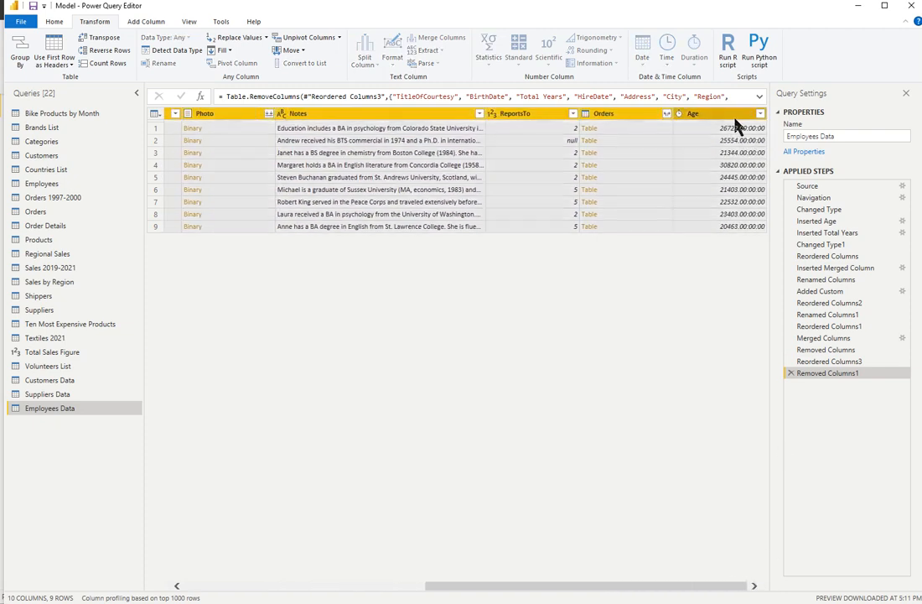
key("Delete")
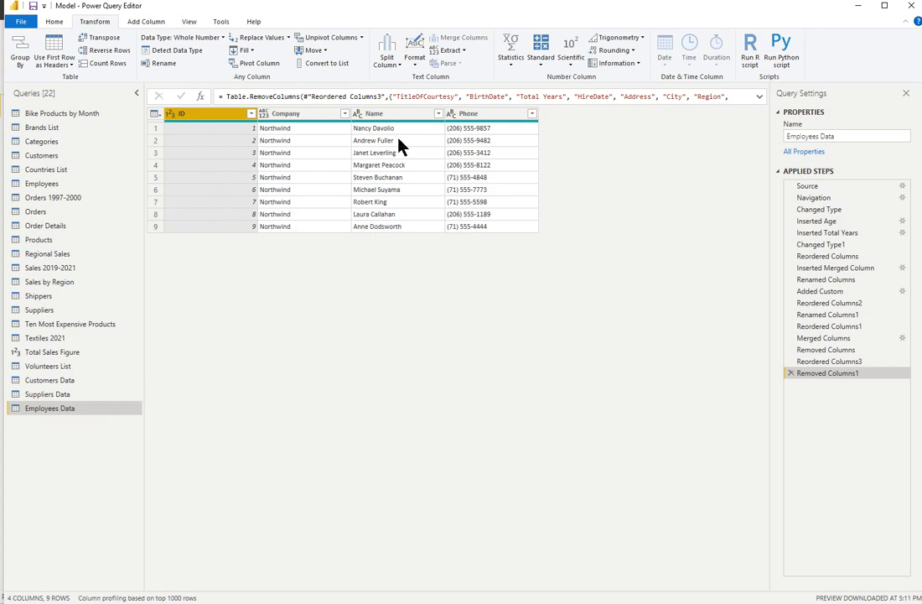
Step: Compare the column layouts of the Customers Data, Suppliers Data and Employees Data queries
left_click(57, 381)
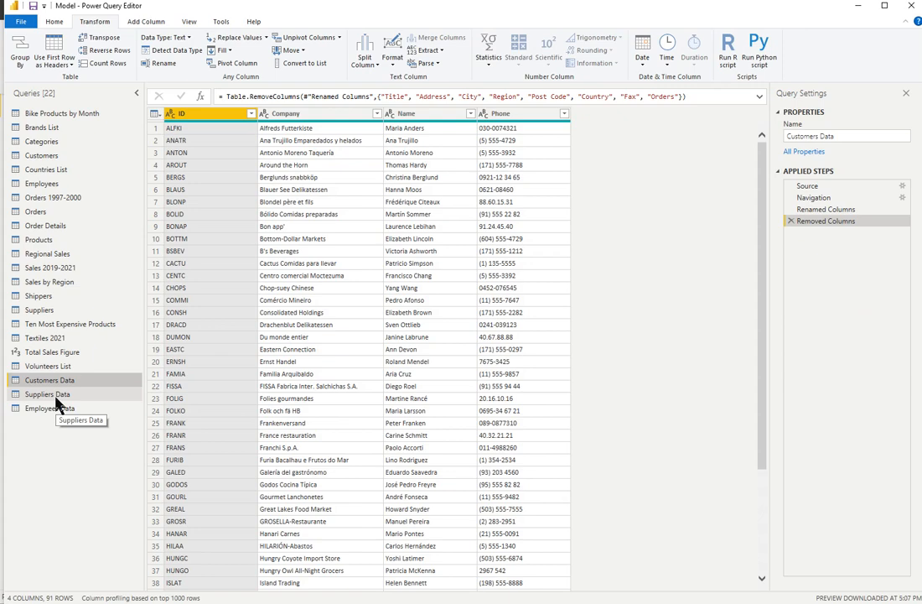
left_click(55, 397)
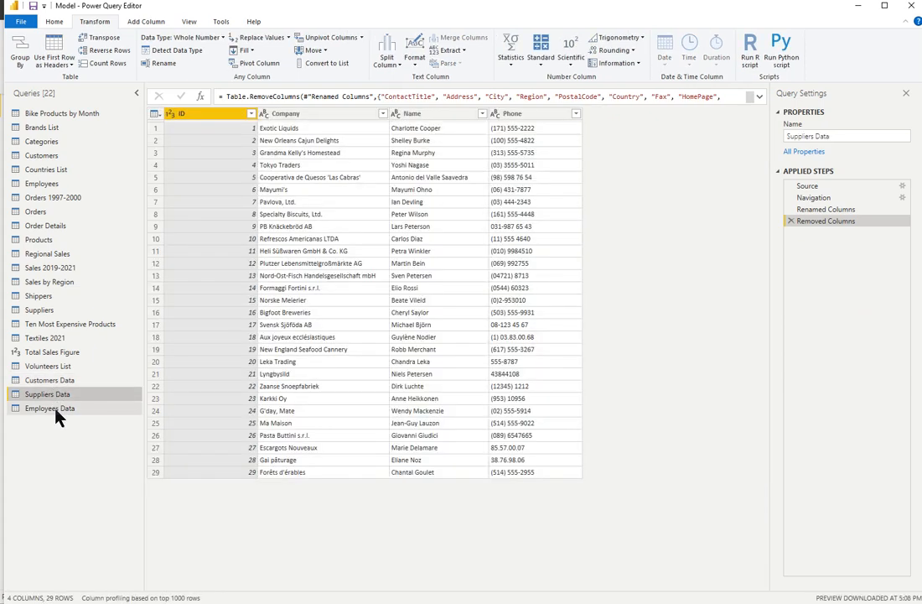
left_click(56, 410)
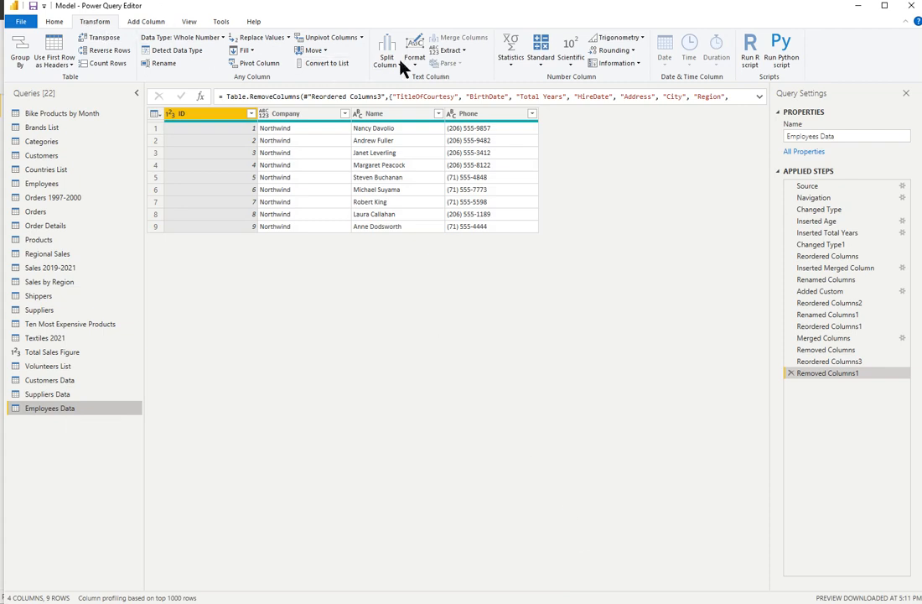
Step: Start appending queries as a new query, using the option for three or more tables
left_click(56, 22)
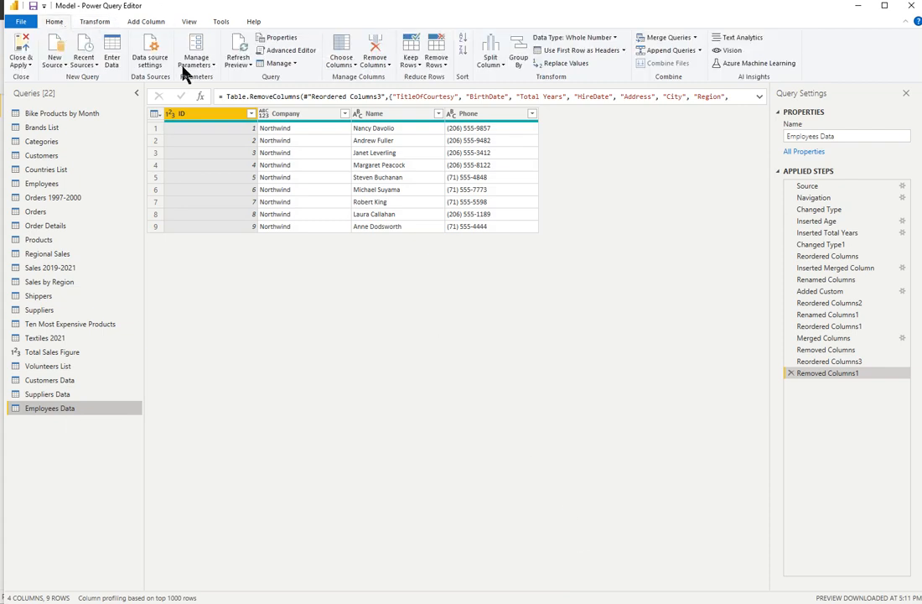
left_click(699, 52)
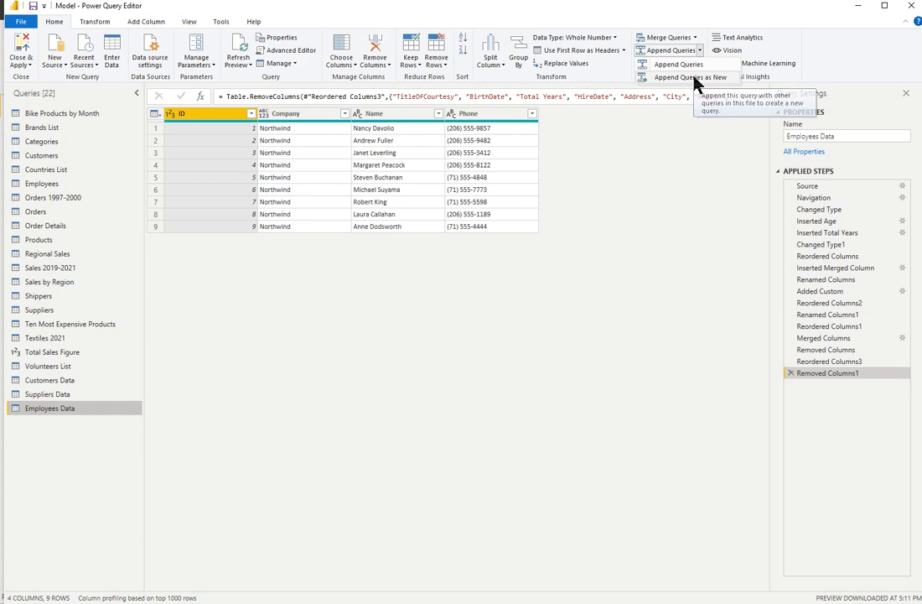
left_click(694, 78)
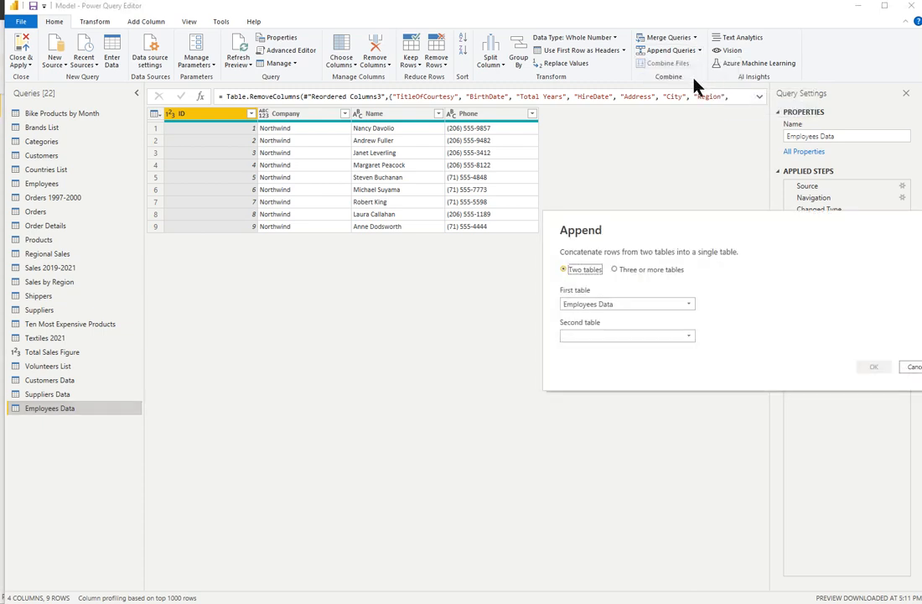
left_click(642, 269)
left_click_drag(715, 239, 500, 228)
left_click(370, 267)
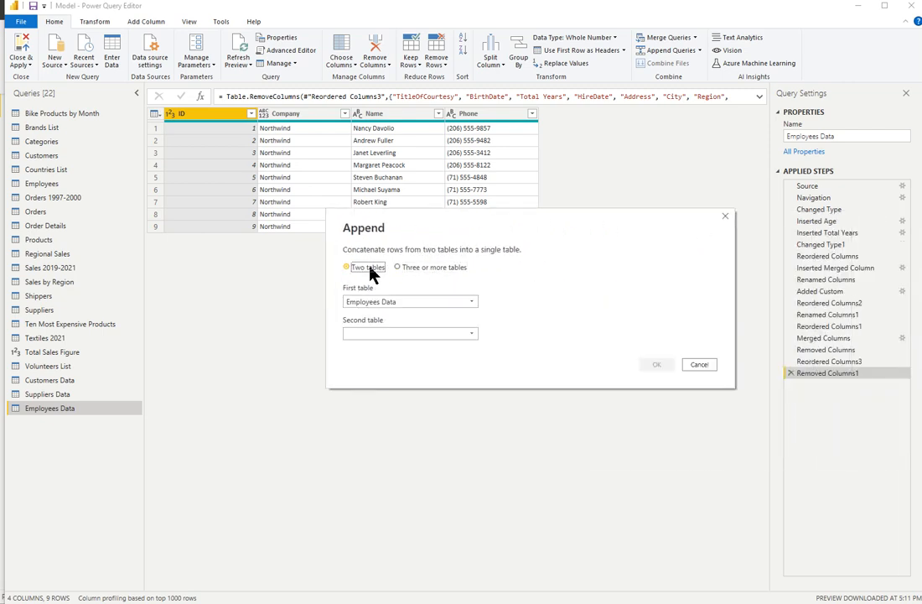
left_click(415, 268)
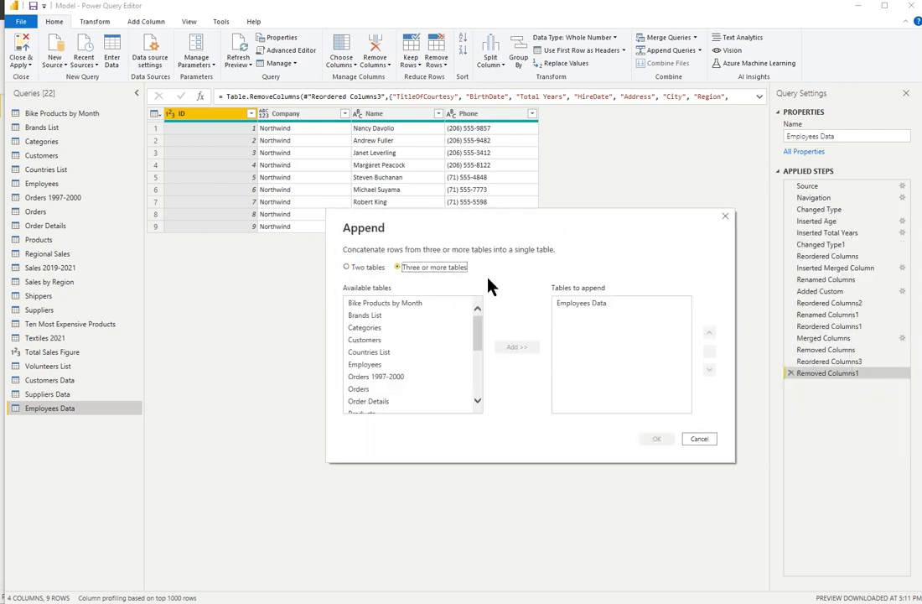
Step: Rebuild the list of tables to append as Customers Data, Suppliers Data and Employees Data, in that order, and create the combined query
left_click(598, 305)
left_click(709, 353)
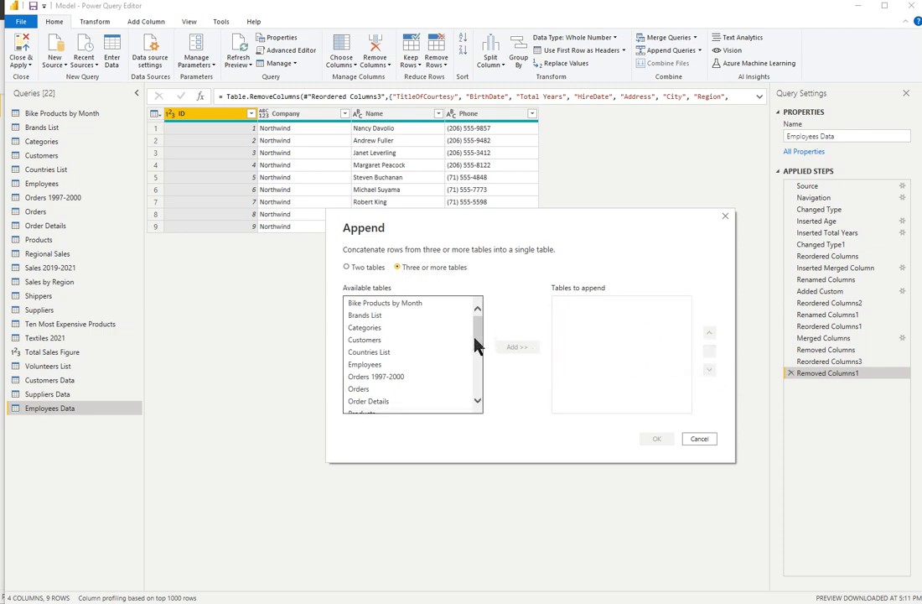
left_click_drag(476, 346, 479, 420)
left_click(371, 382)
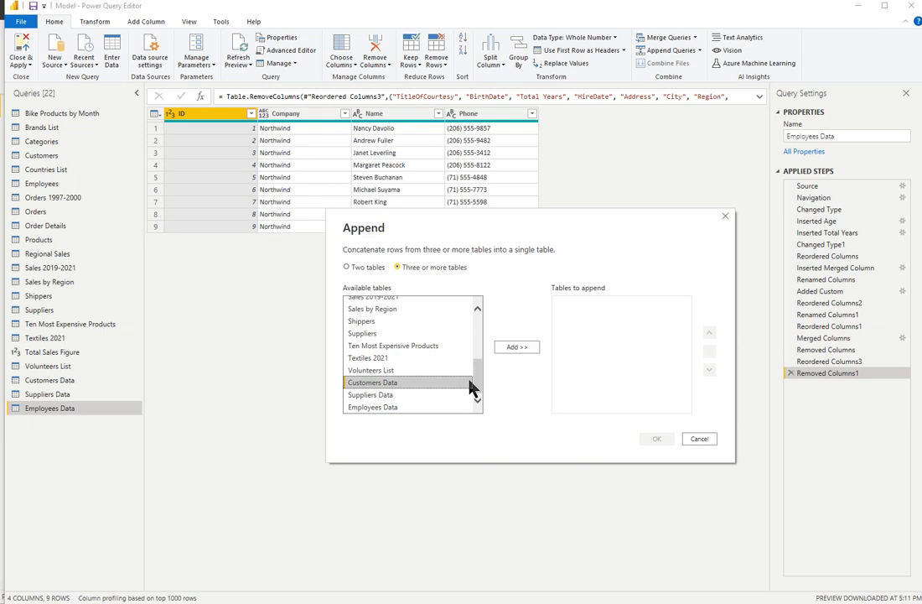
left_click(517, 351)
left_click(382, 396)
left_click(520, 348)
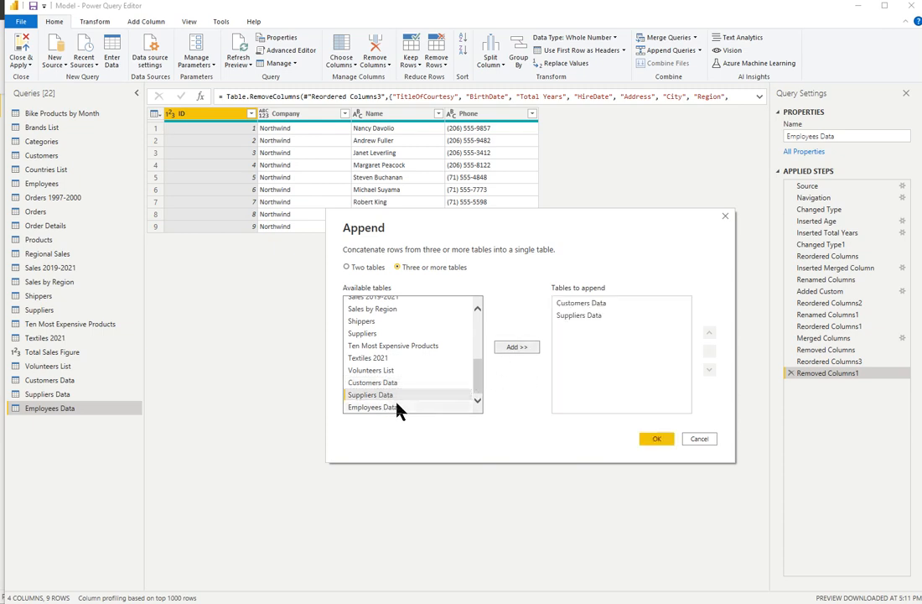
left_click(394, 407)
left_click(516, 349)
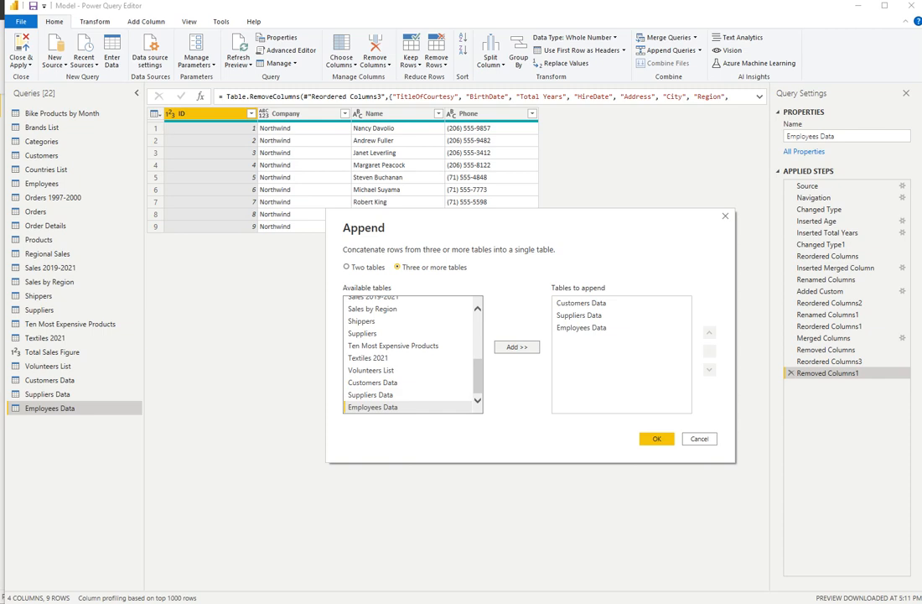
left_click(658, 441)
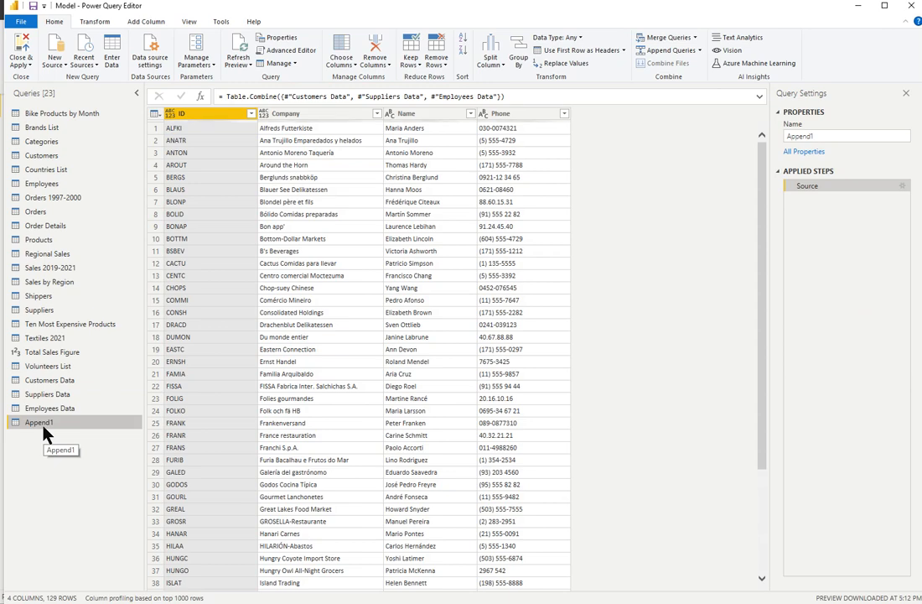
Step: Check the appended rows through to the end and rename the new query as Master List
scroll(402, 470, "down", 4)
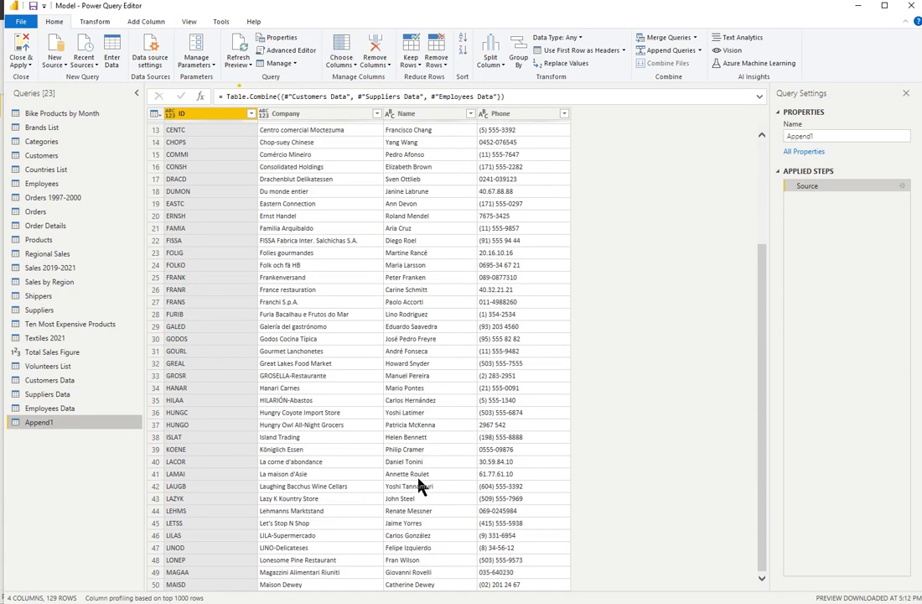
scroll(421, 482, "down", 20)
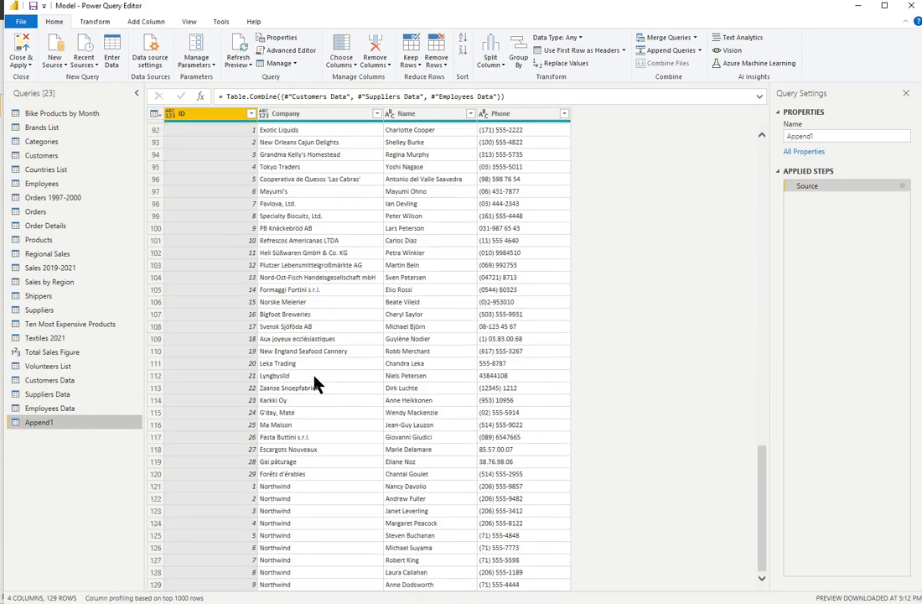
scroll(306, 496, "up", 20)
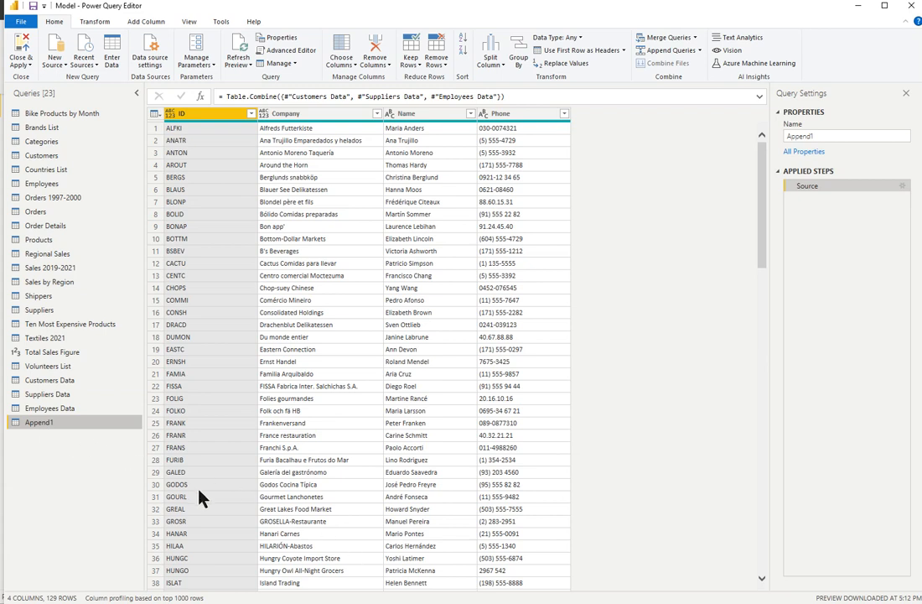
key("F2")
type("Master List")
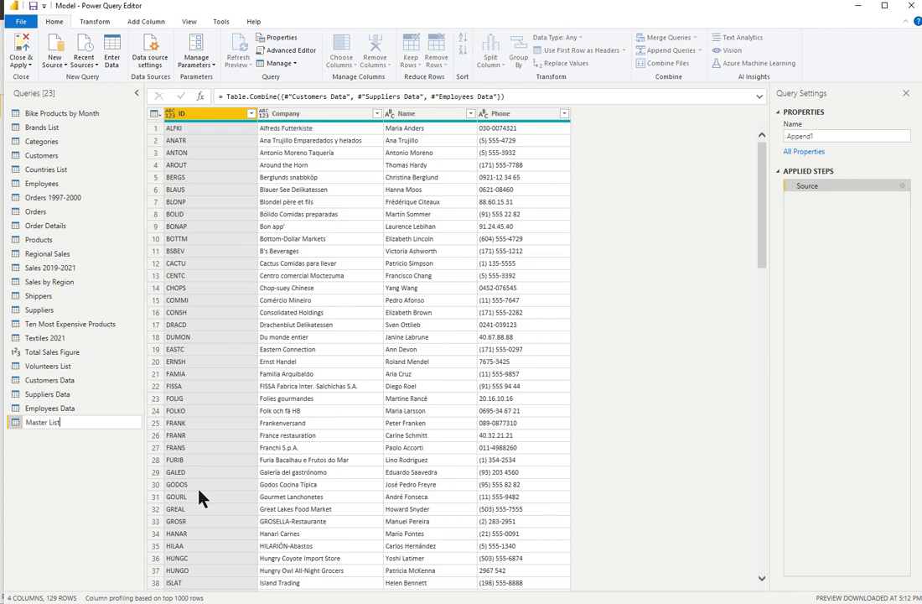
key("Return")
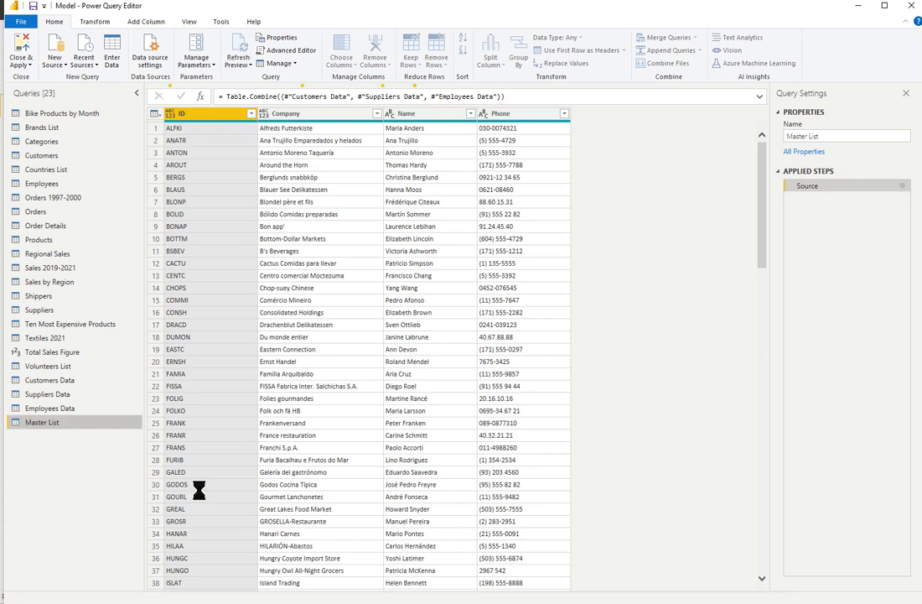